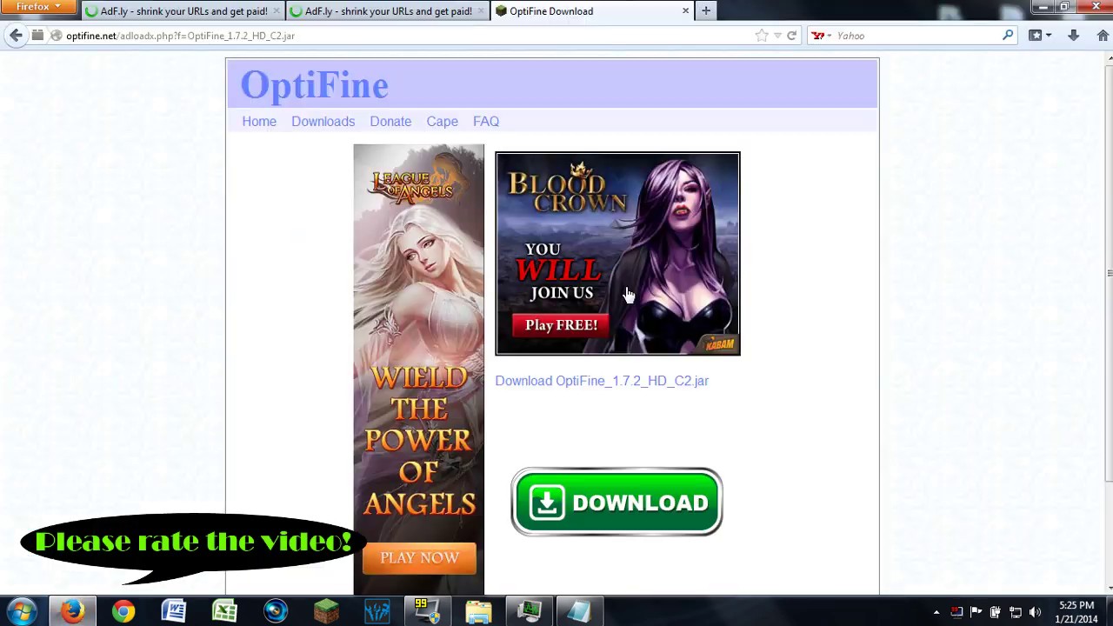
# - Start downloading OptiFine_1.7.2_HD_C2.jar, glancing at the download-link notes along the way
pyautogui.click(672, 383)
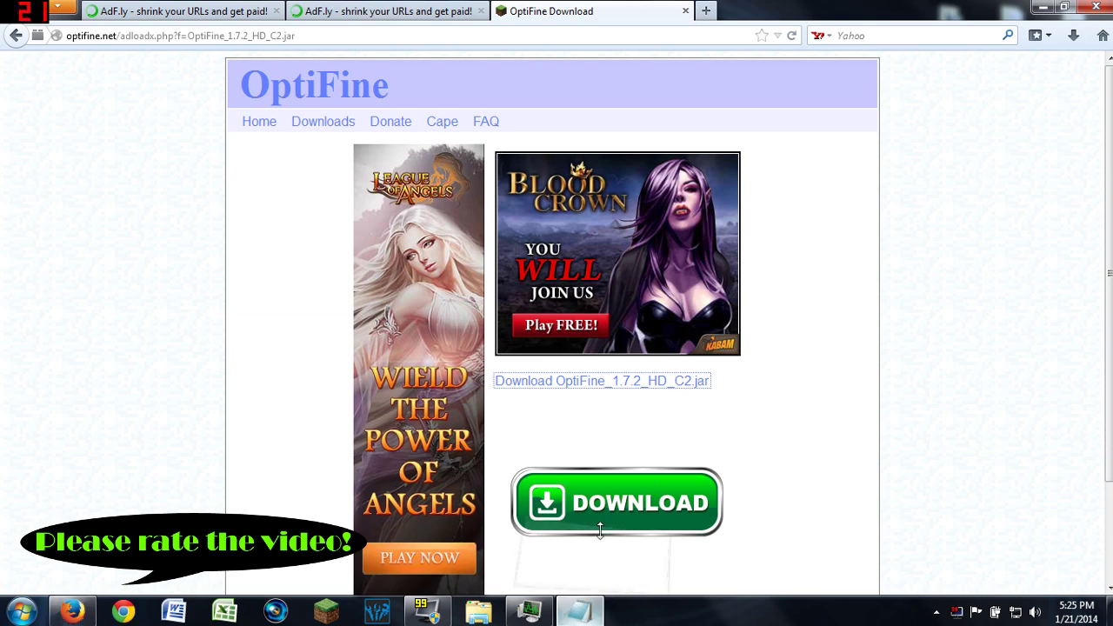
pyautogui.click(578, 611)
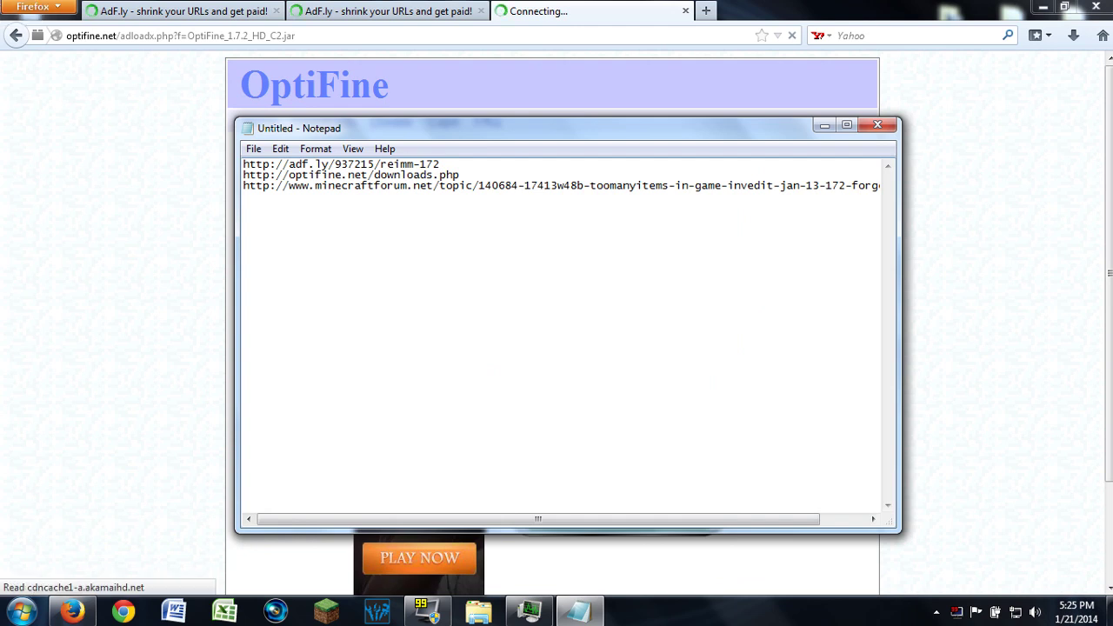
pyautogui.click(831, 127)
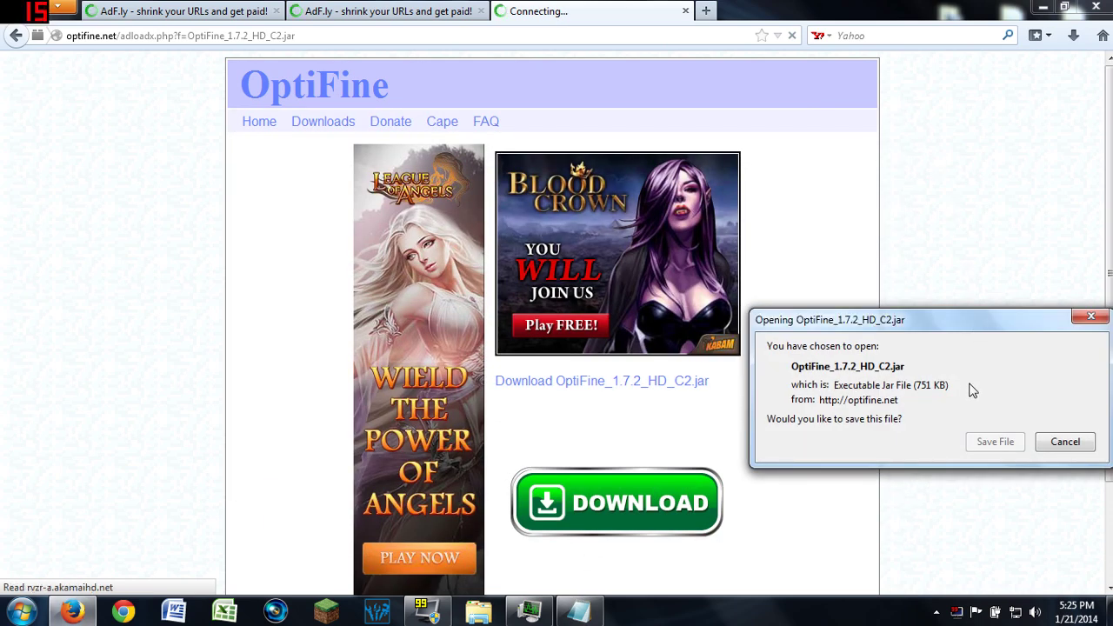
pyautogui.click(404, 14)
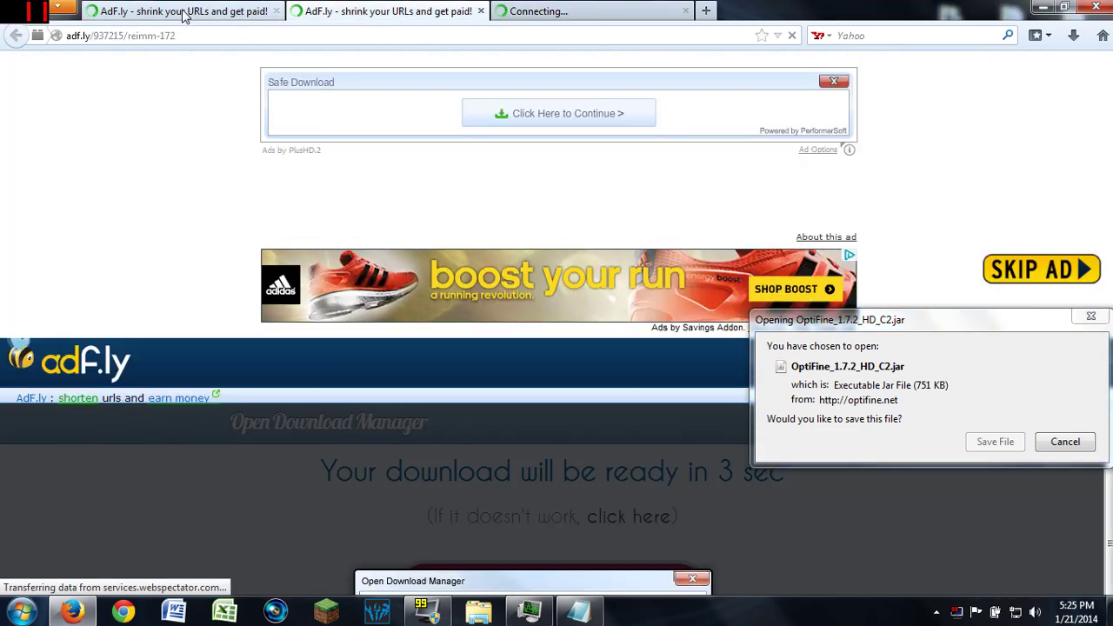
# - Save OptiFine_1.7.2_HD_C2.jar (751 KB) and verify it in Firefox's downloads list
pyautogui.click(184, 14)
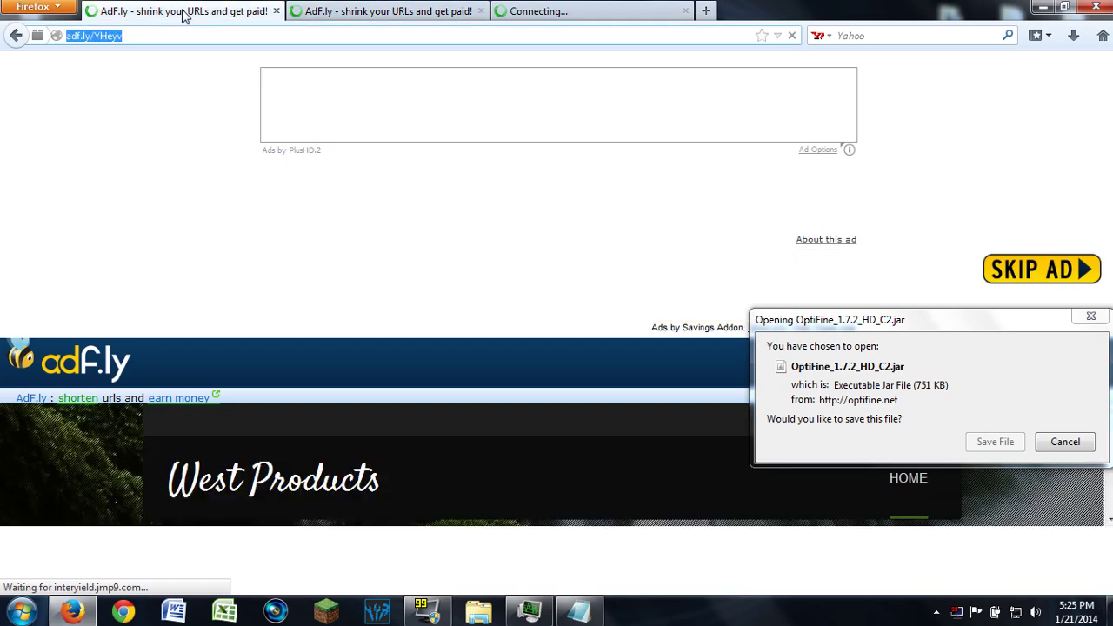
pyautogui.click(535, 16)
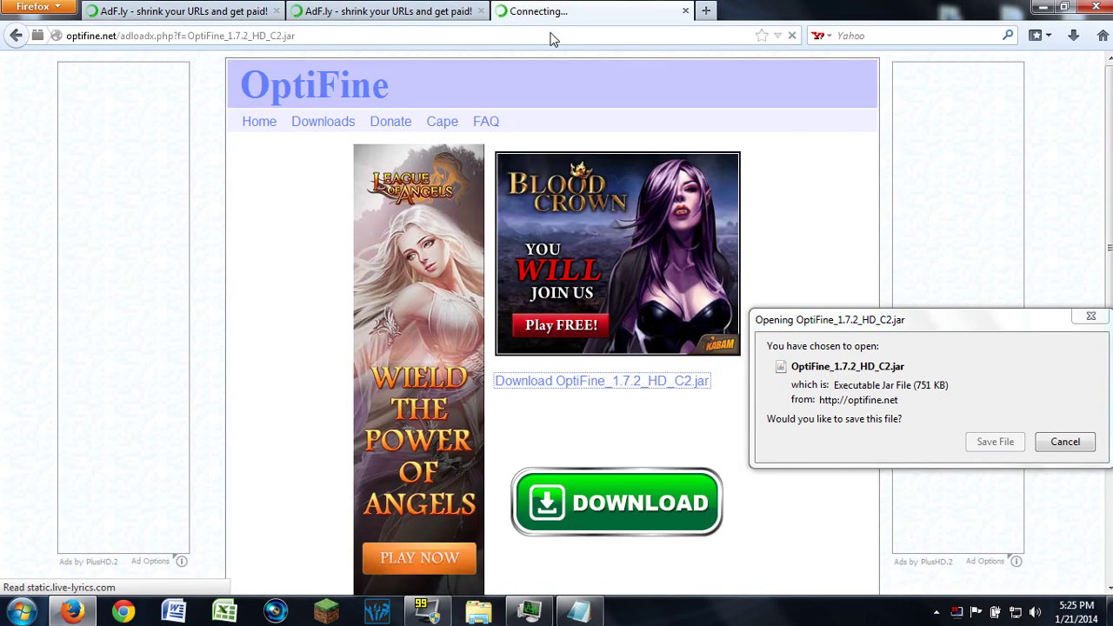
pyautogui.click(813, 328)
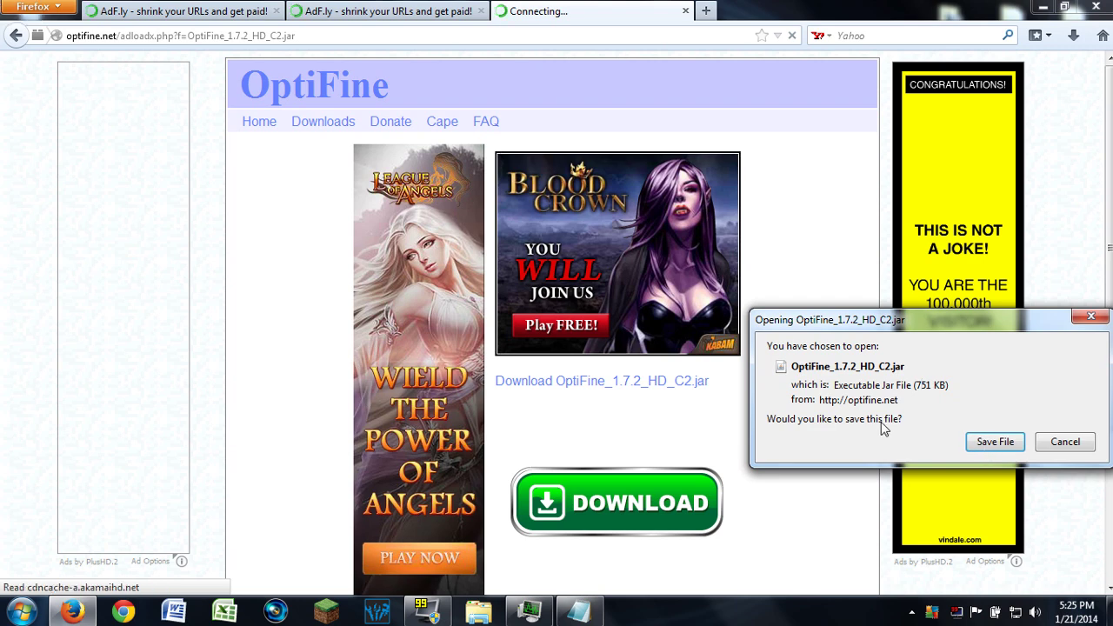
pyautogui.press('Return')
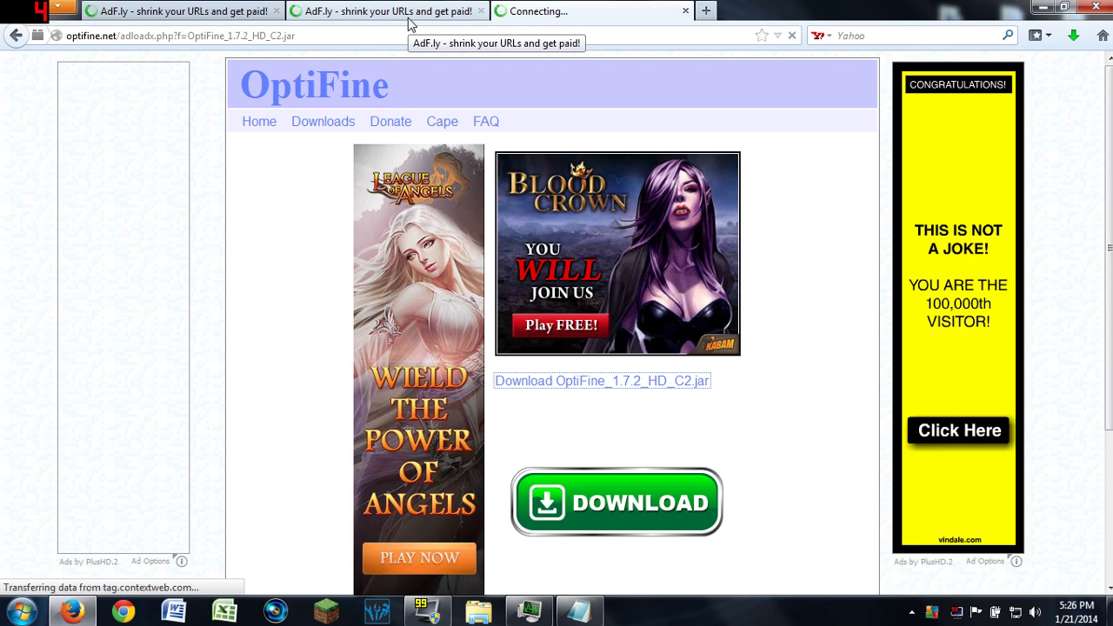
pyautogui.click(1076, 35)
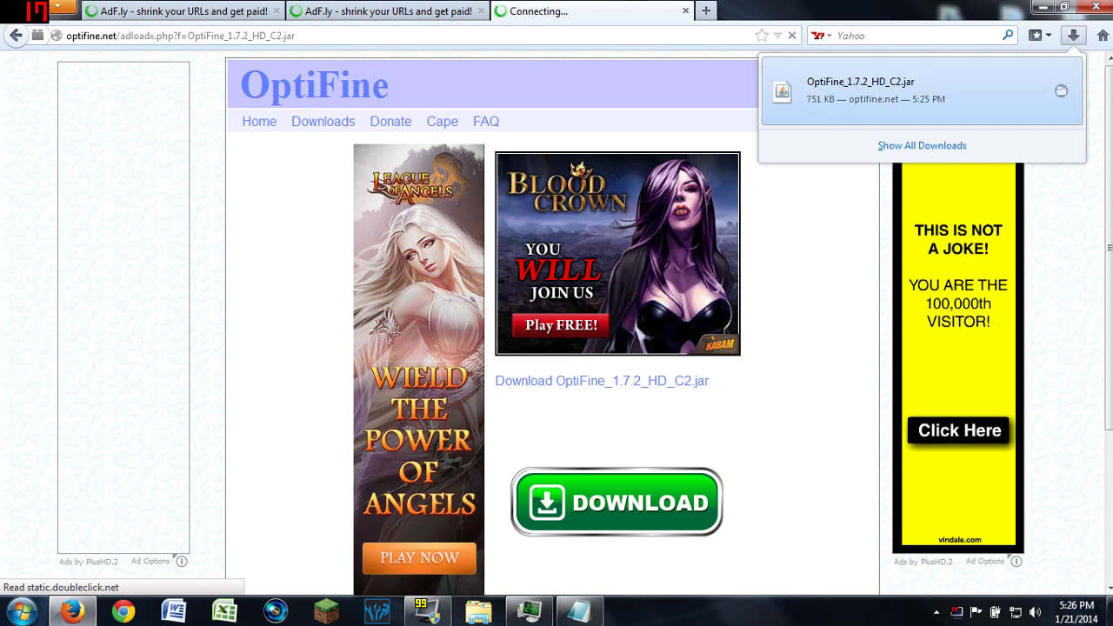
pyautogui.click(1108, 612)
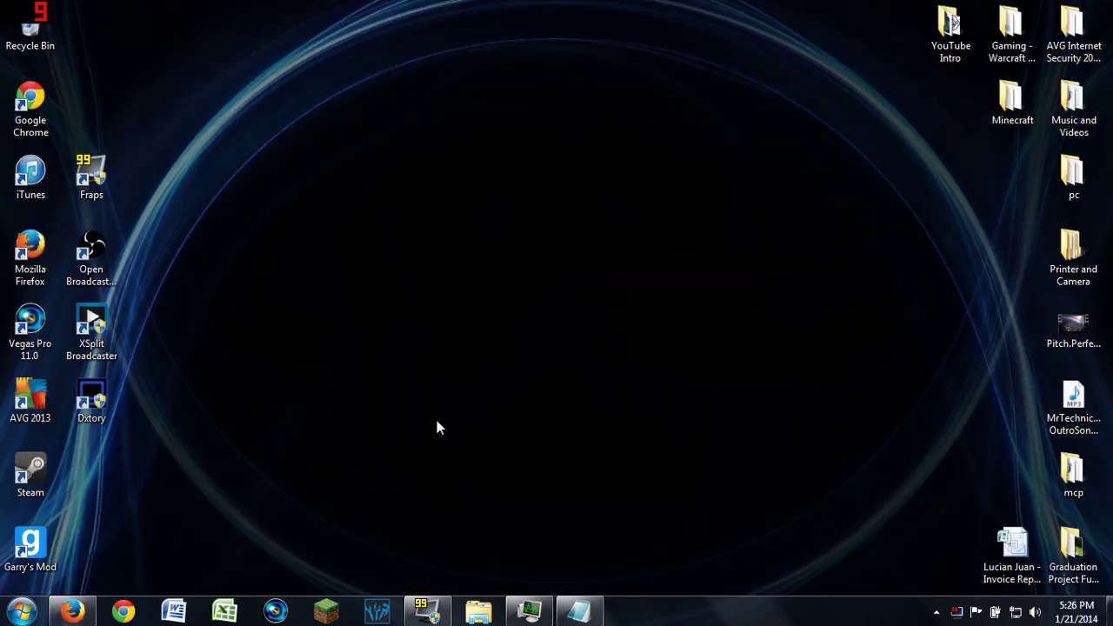
# - Return to Firefox's ReiMinimap adf.ly tab and skip the ad
pyautogui.click(324, 478)
pyautogui.click(72, 612)
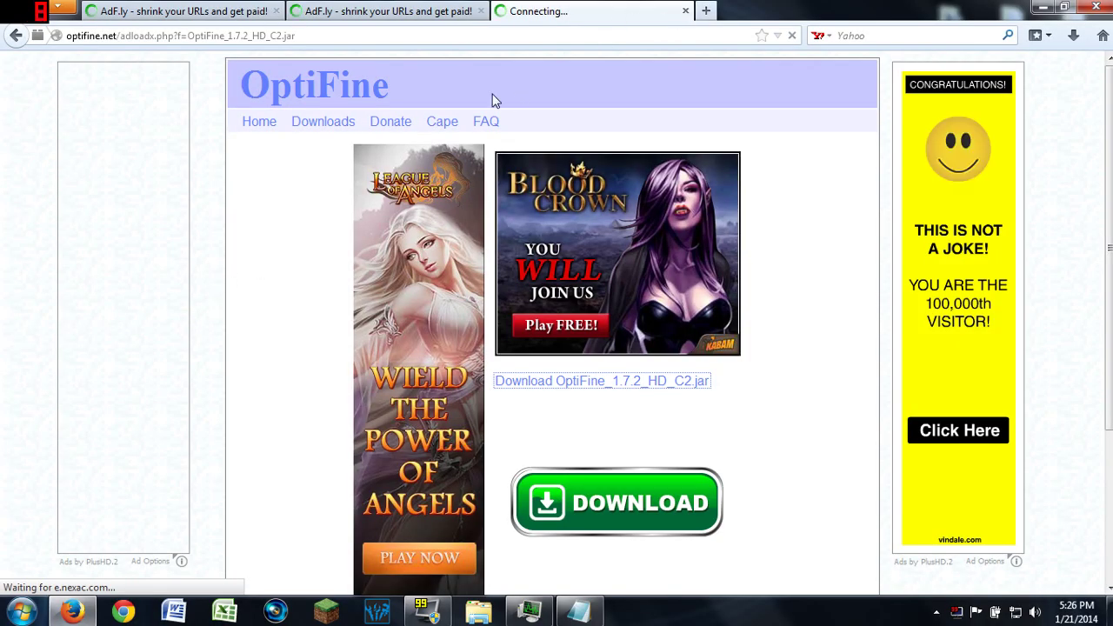
pyautogui.click(407, 19)
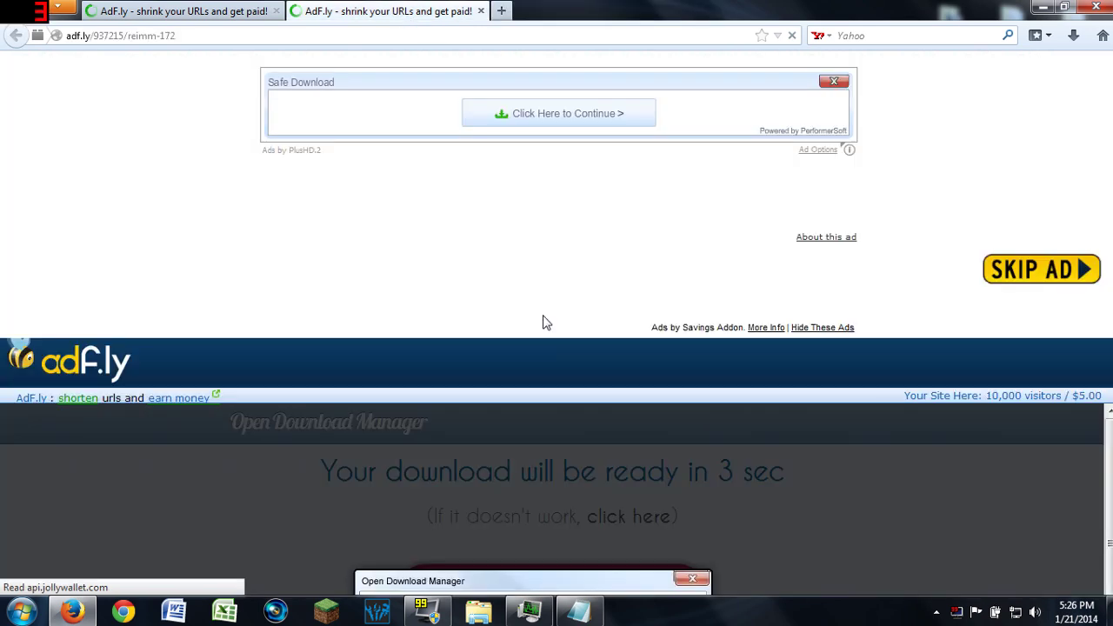
pyautogui.click(1067, 272)
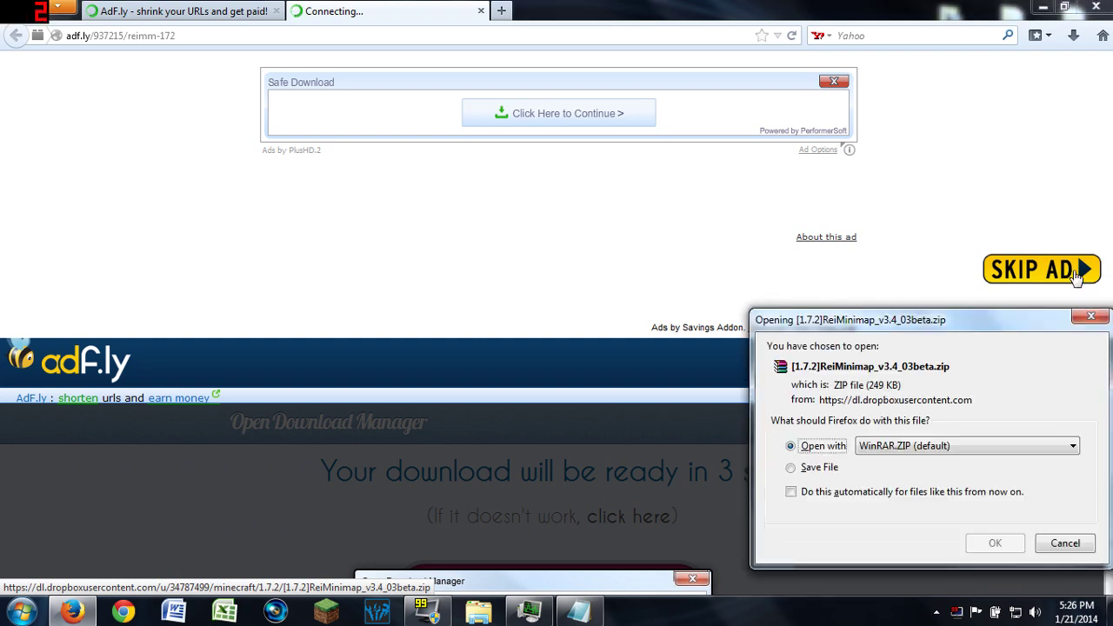
# - Save [1.7.2]ReiMinimap_v3.4_03beta.zip and verify it in the downloads list
pyautogui.click(816, 475)
pyautogui.click(996, 548)
pyautogui.click(999, 548)
pyautogui.click(994, 544)
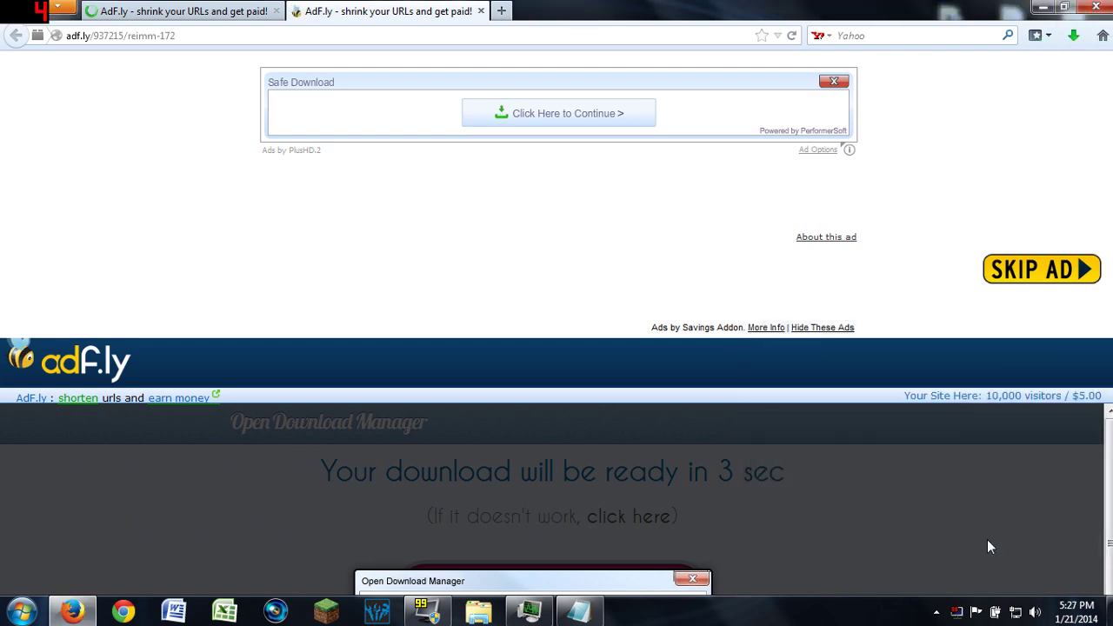
pyautogui.click(1075, 36)
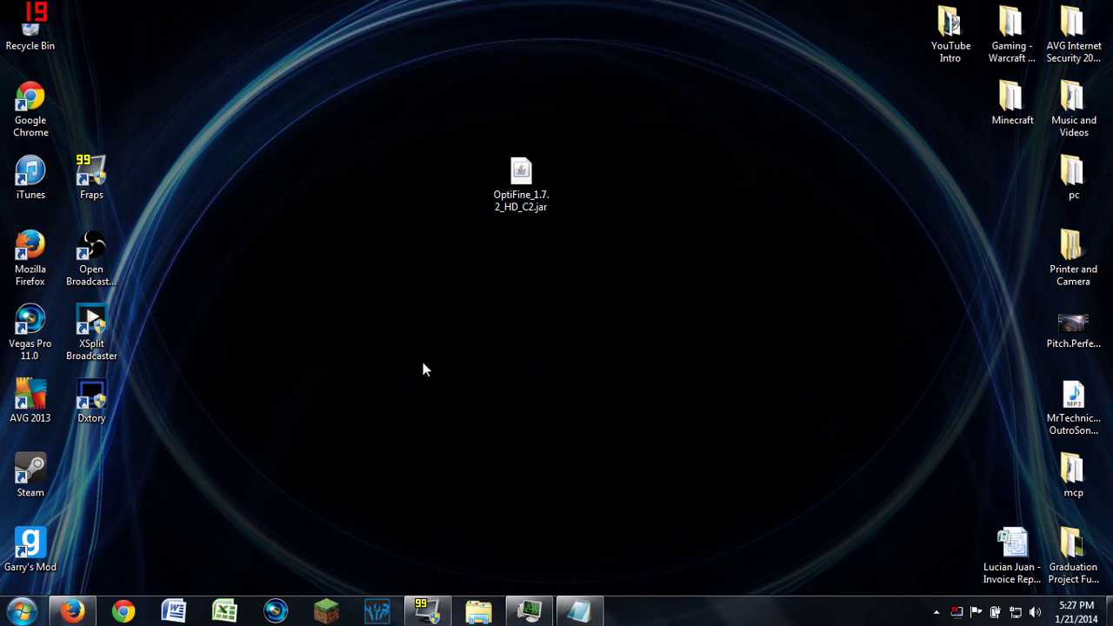
pyautogui.click(70, 612)
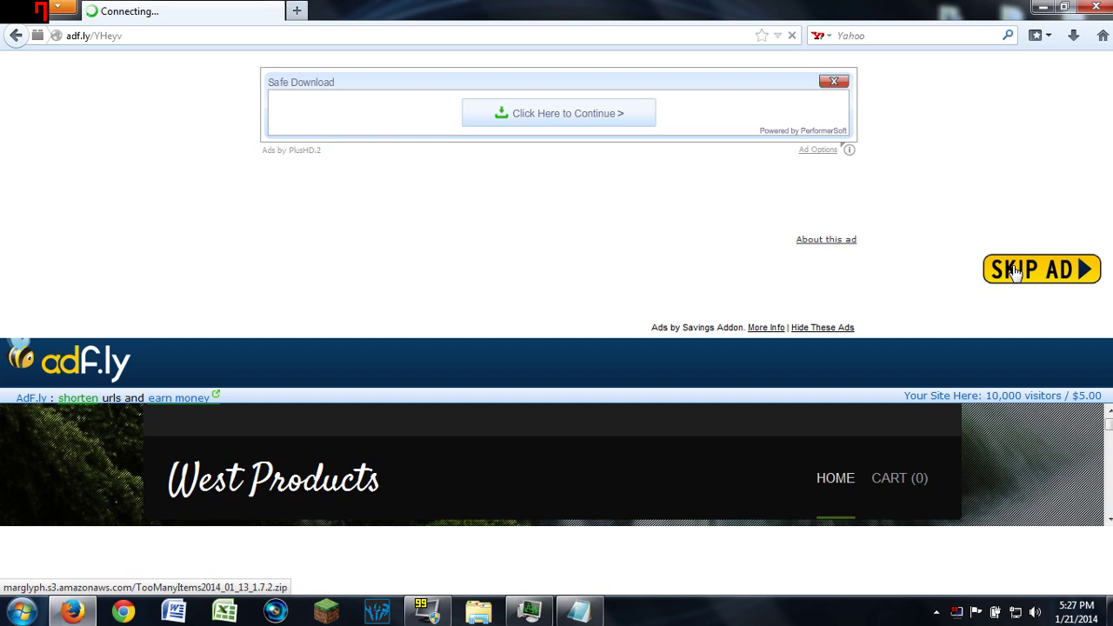
# - Skip the ad and save TooManyItems2014_01_13_1.7.2.zip (107 KB) to the desktop
pyautogui.click(1015, 271)
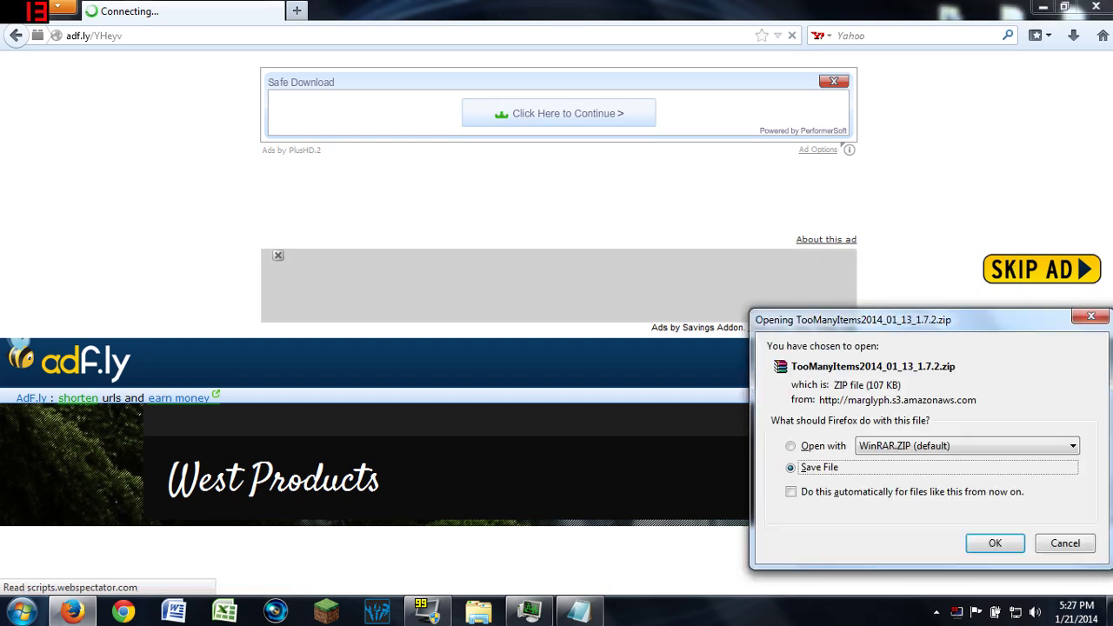
pyautogui.click(992, 548)
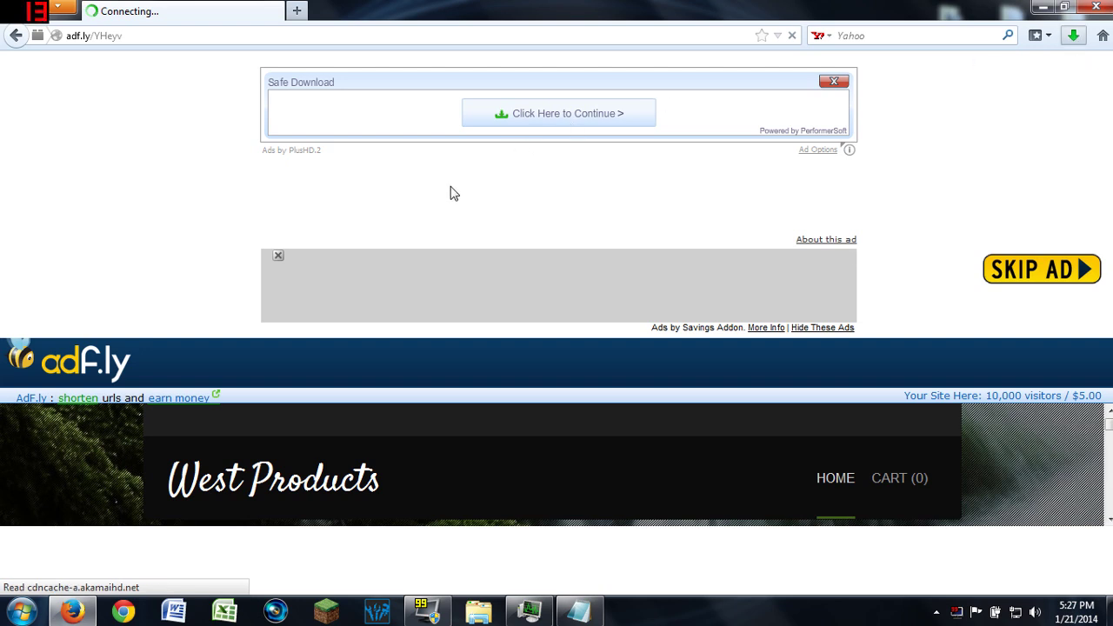
pyautogui.click(1074, 37)
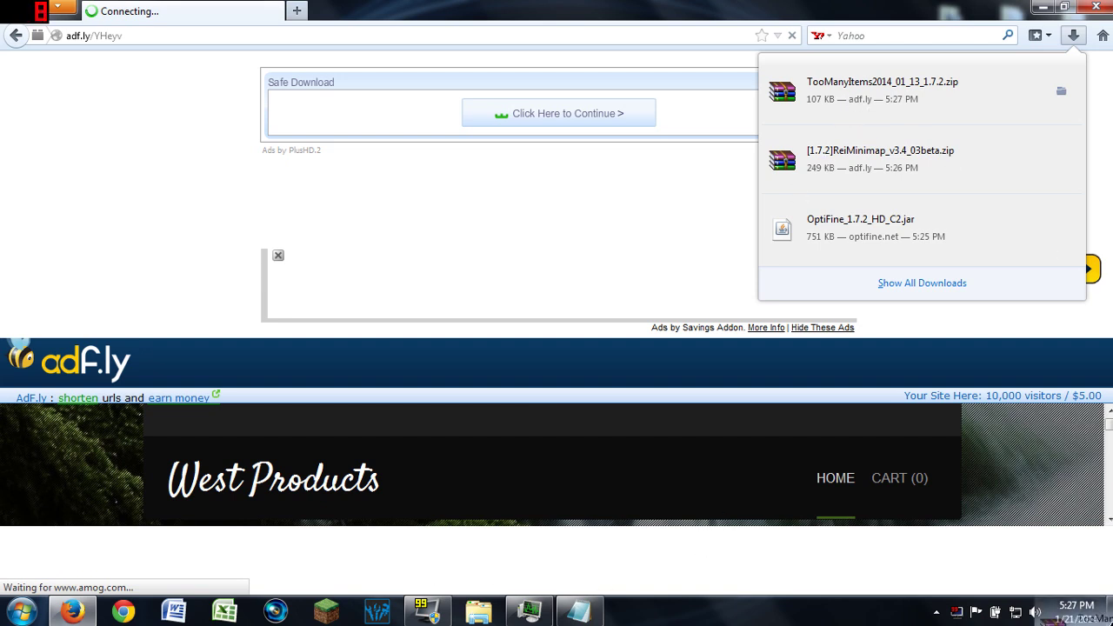
pyautogui.click(1110, 613)
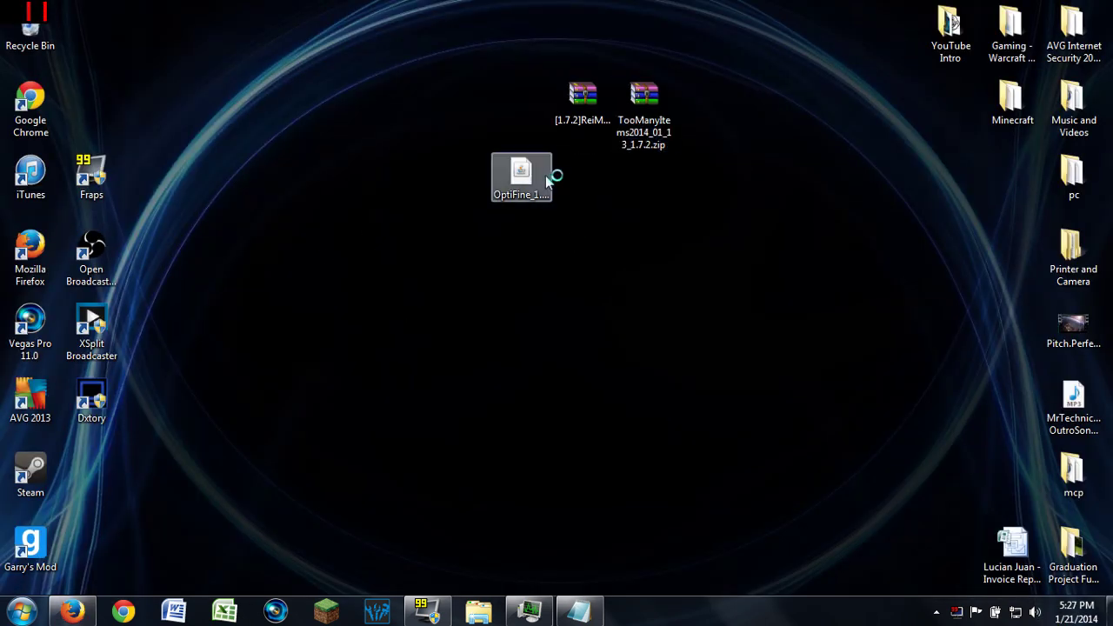
# - Open the .minecraft versions folder through %appdata% in Explorer
pyautogui.click(22, 612)
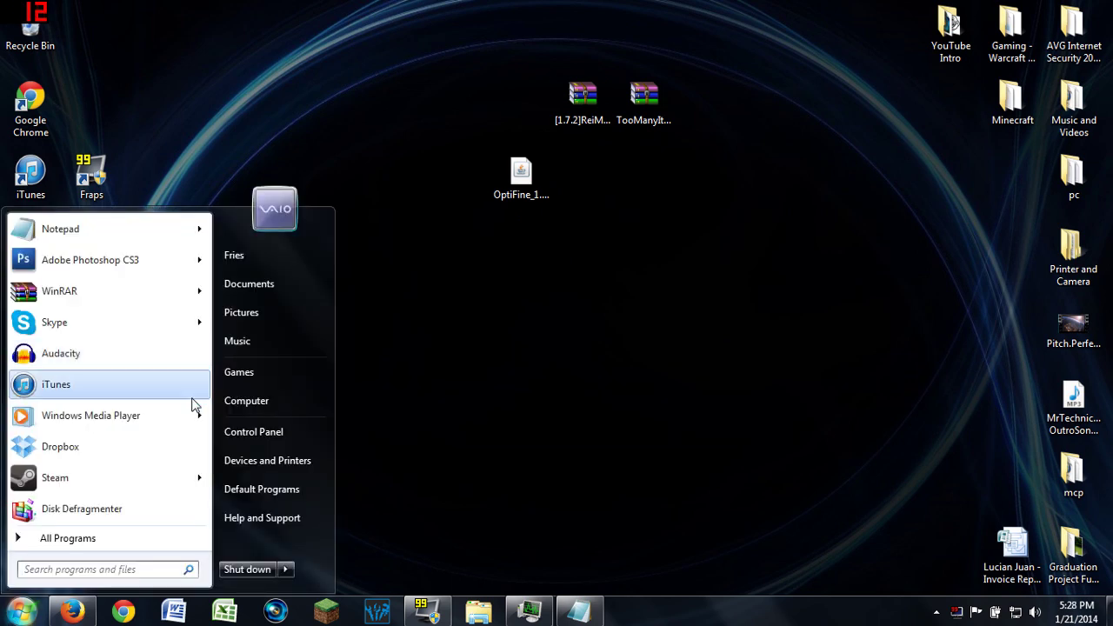
pyautogui.write('%appdata%')
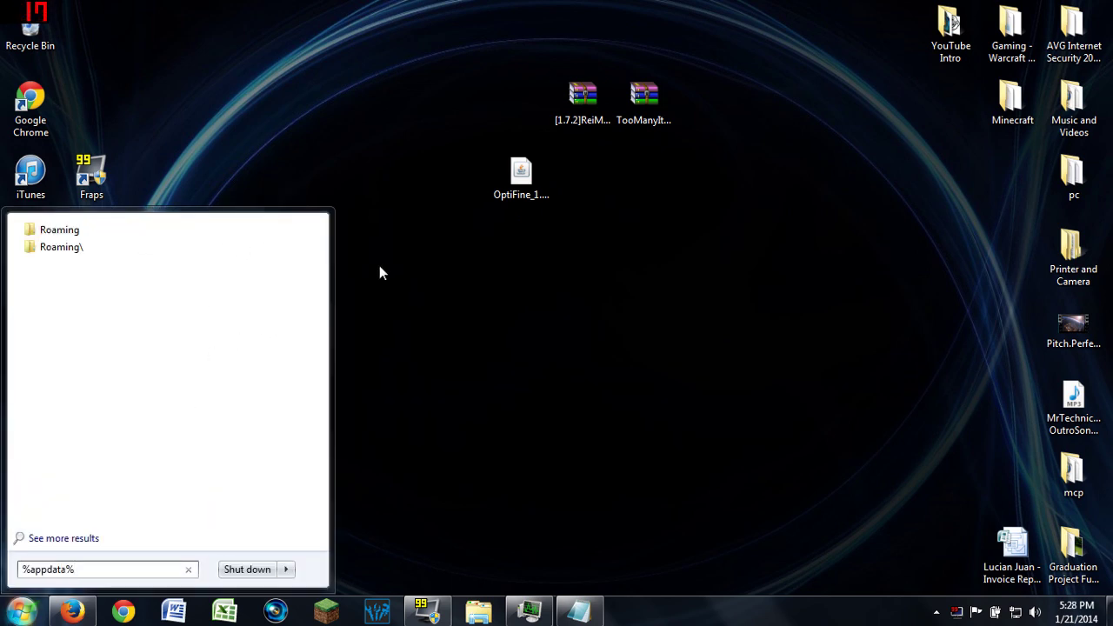
pyautogui.click(60, 234)
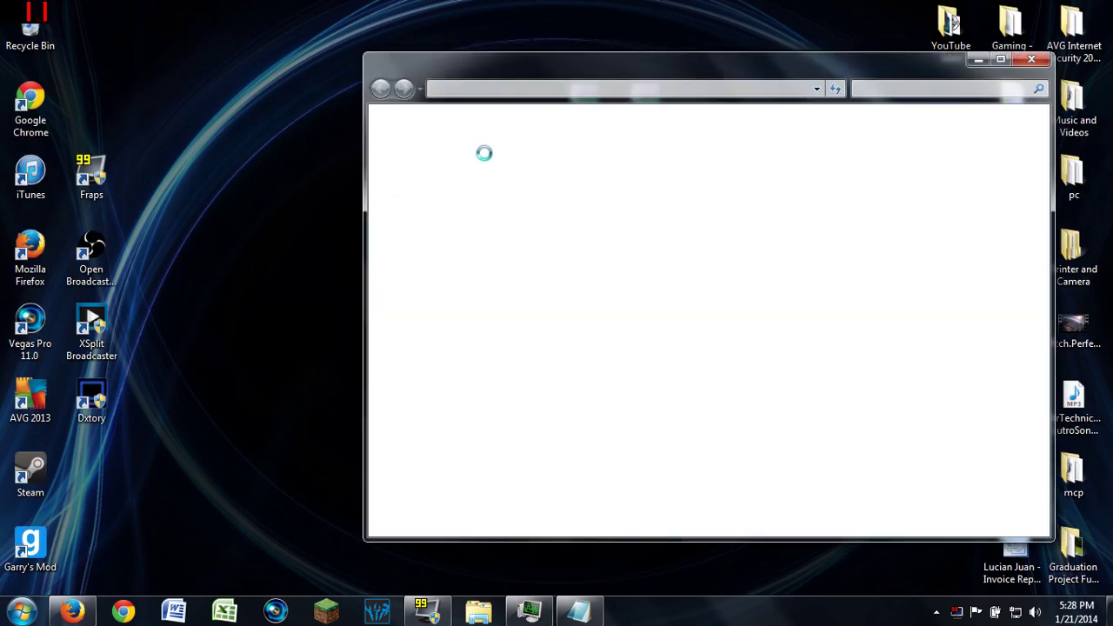
pyautogui.click(548, 167)
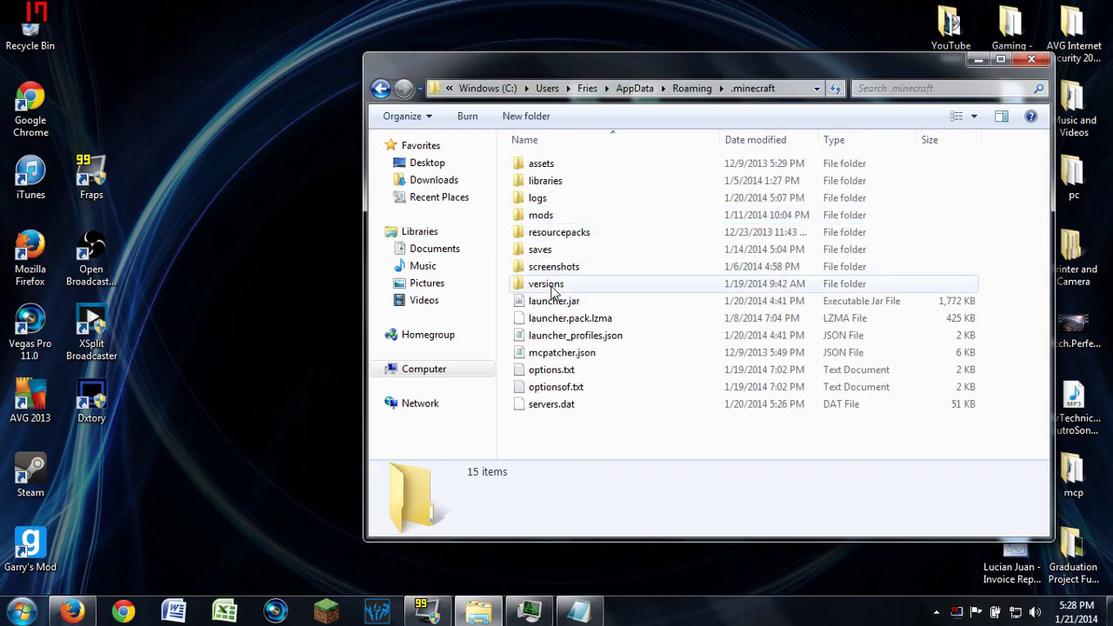
pyautogui.doubleClick(552, 287)
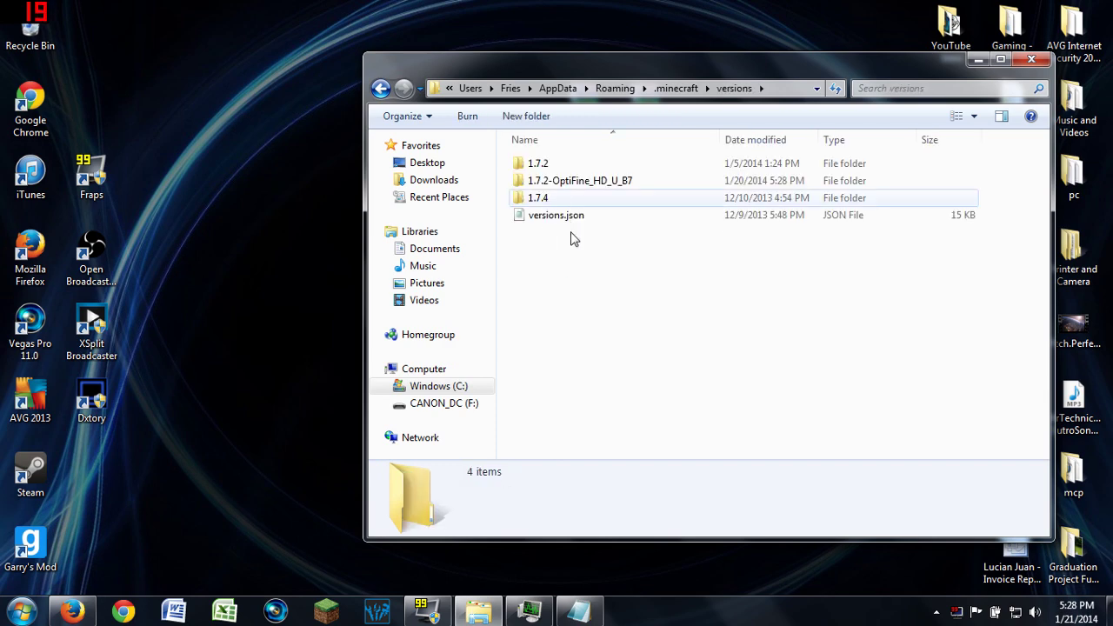
# - Run the downloaded OptiFine jar from the desktop and bring Task Manager into view
pyautogui.click(978, 59)
pyautogui.doubleClick(527, 179)
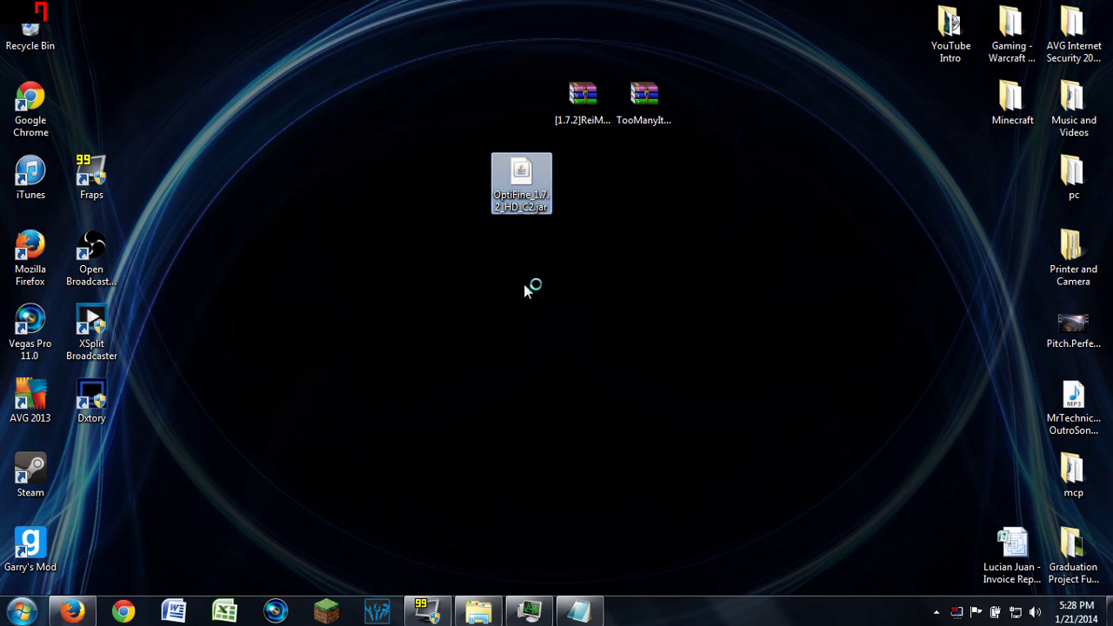
pyautogui.click(529, 611)
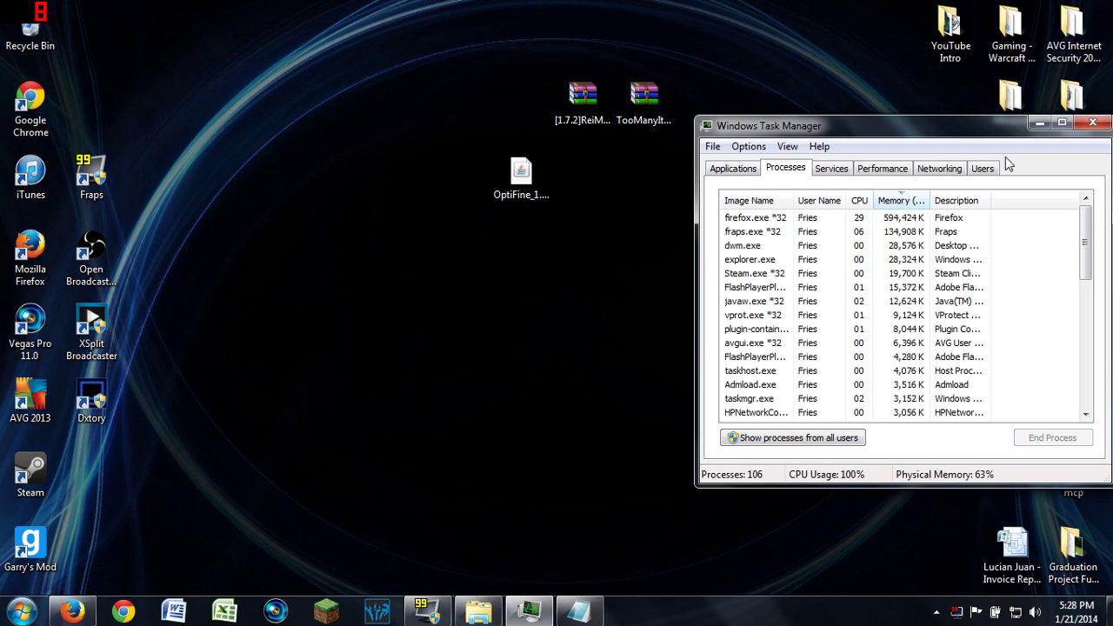
# - Install OptiFine HD C2 for Minecraft 1.7.2 and acknowledge the success message
pyautogui.click(1040, 124)
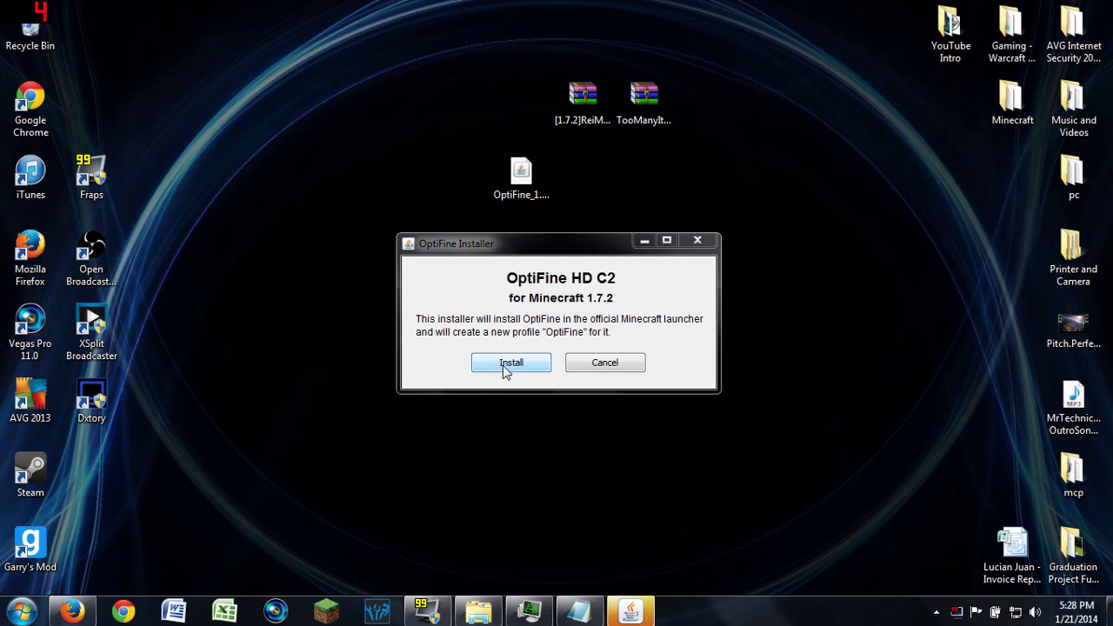
pyautogui.click(504, 366)
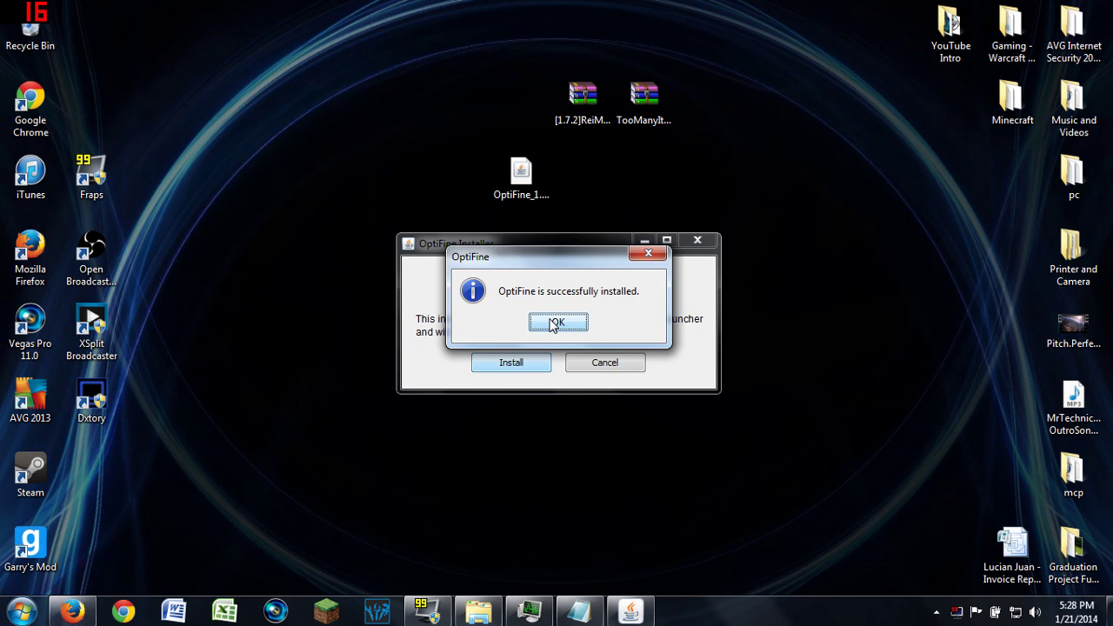
pyautogui.click(557, 323)
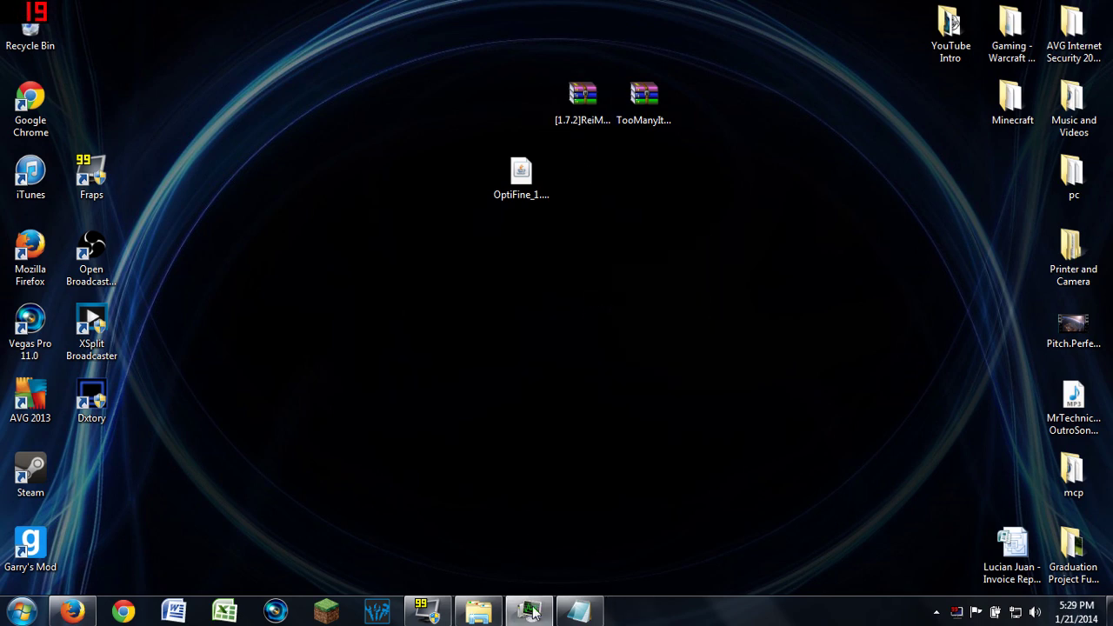
# - Check the 1.7.2-OptiFine_HD_C2 version folder, then open the ReiMinimap and TooManyItems archives
pyautogui.click(478, 611)
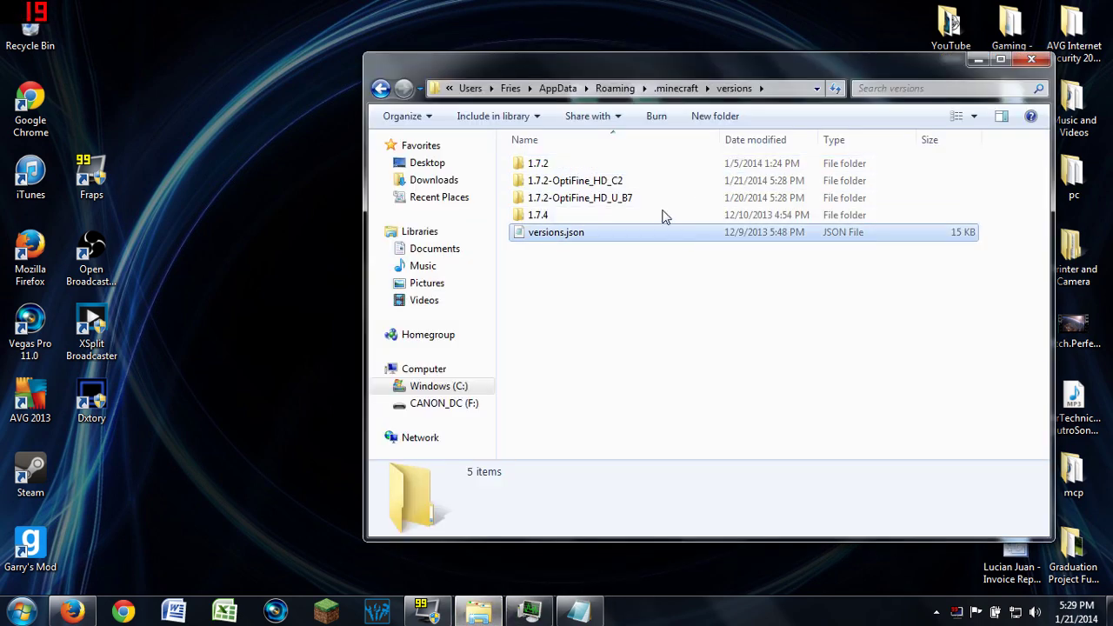
pyautogui.click(629, 199)
pyautogui.click(619, 181)
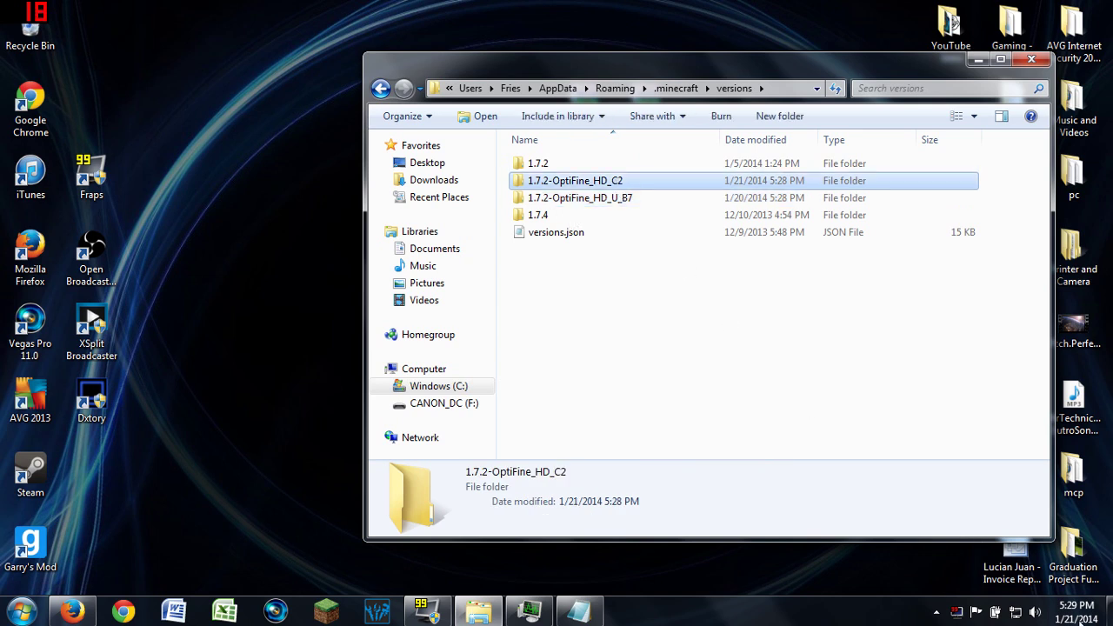
pyautogui.click(1110, 612)
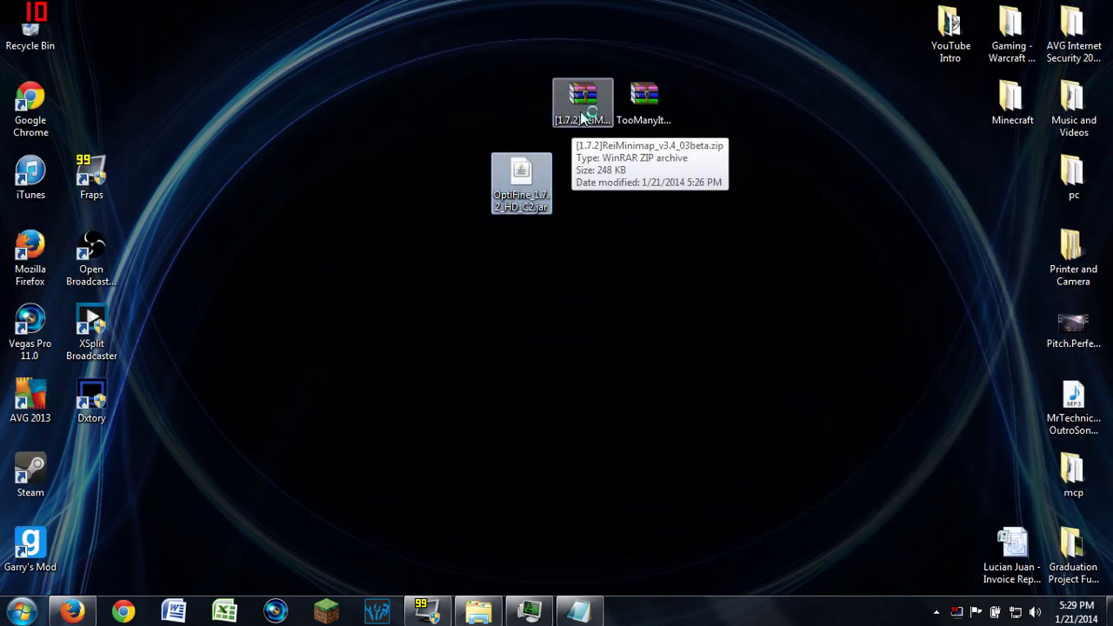
pyautogui.click(580, 111)
pyautogui.click(658, 130)
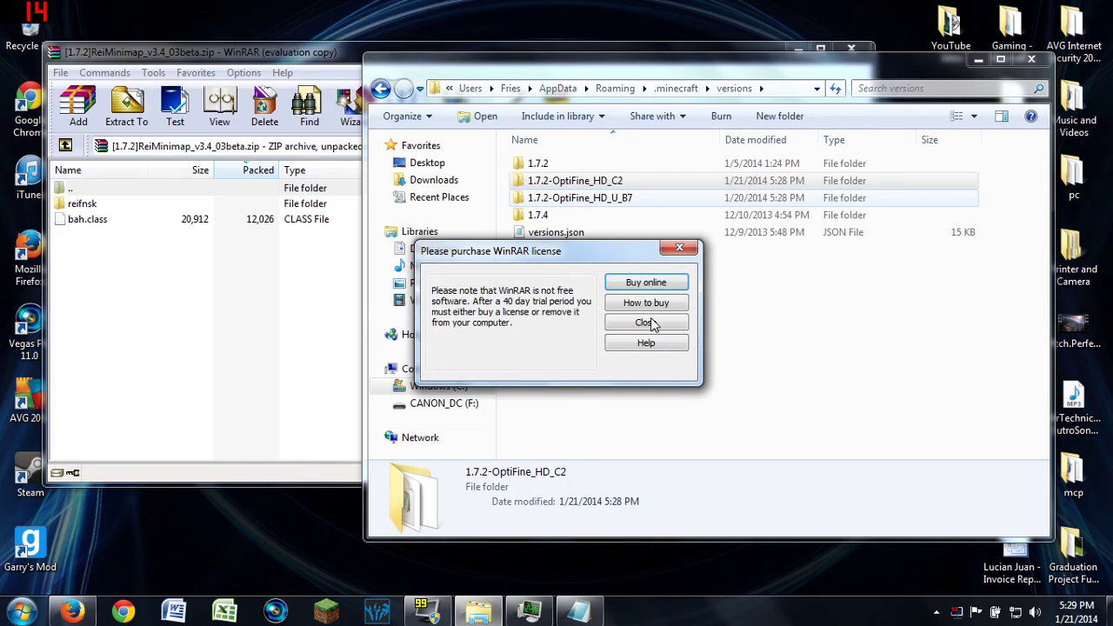
# - Clear WinRAR's license and comment prompts, minimize both archives, and open 1.7.2-OptiFine_HD_C2
pyautogui.click(644, 323)
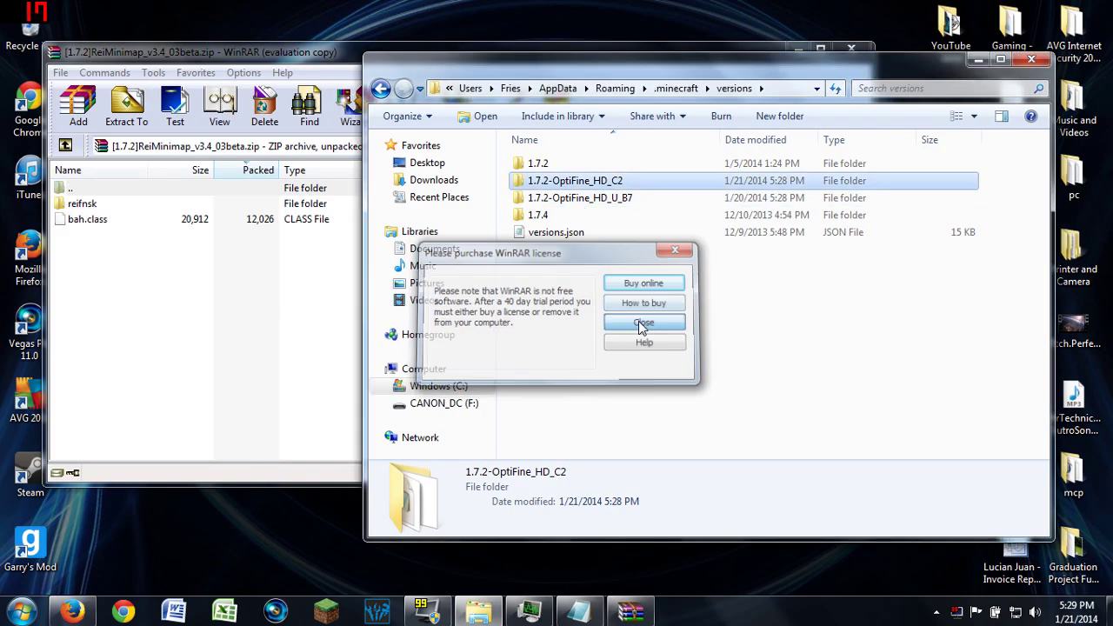
pyautogui.click(631, 612)
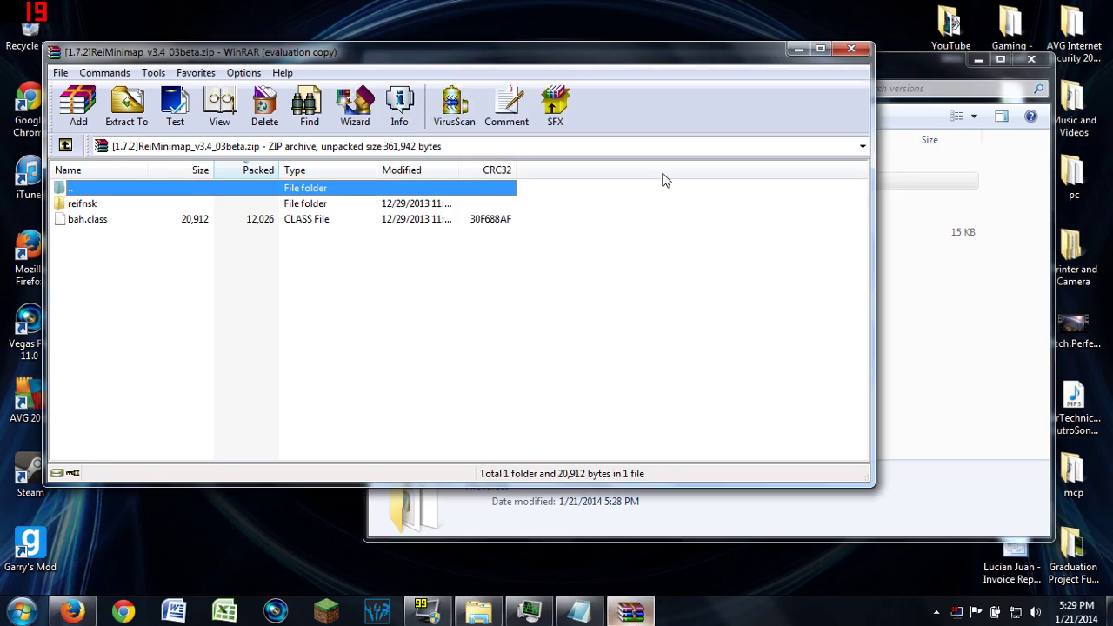
pyautogui.click(798, 49)
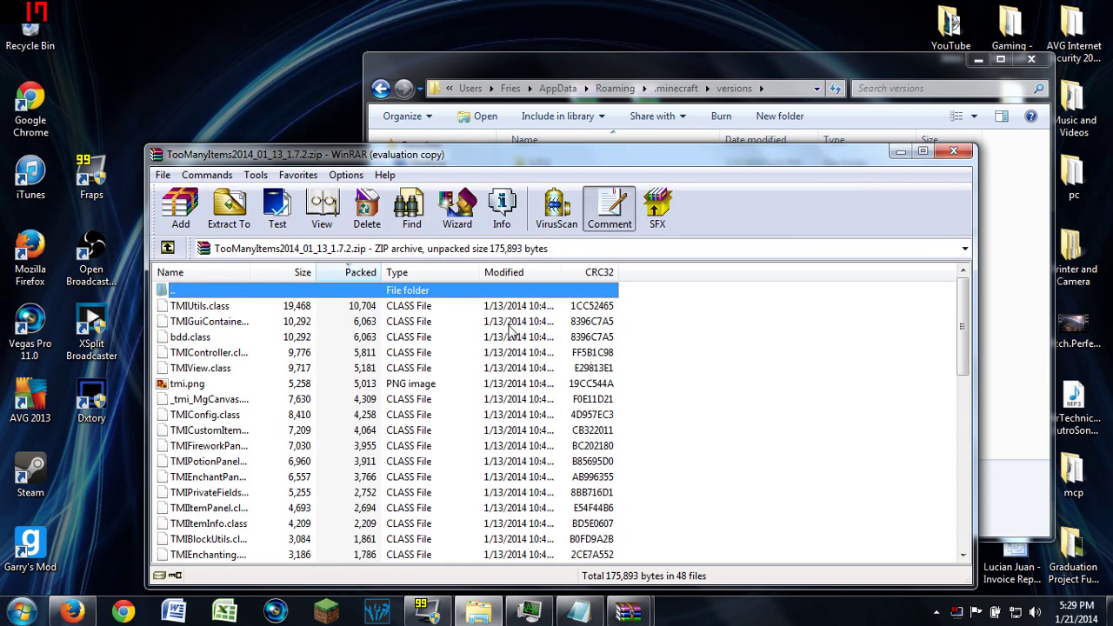
pyautogui.click(609, 209)
pyautogui.click(648, 375)
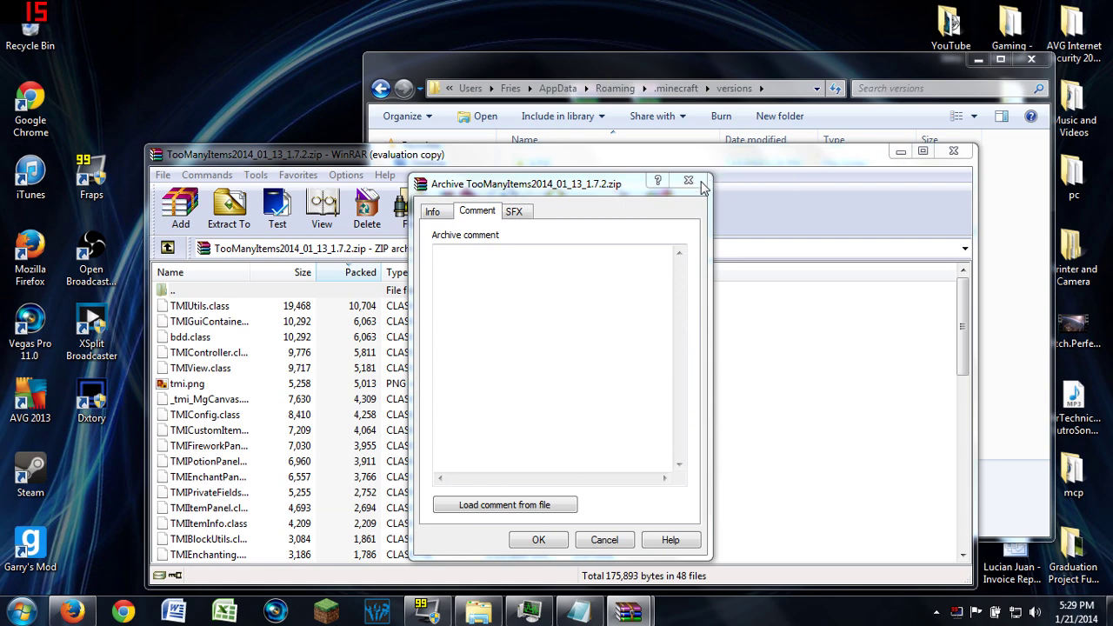
pyautogui.click(688, 181)
pyautogui.click(901, 151)
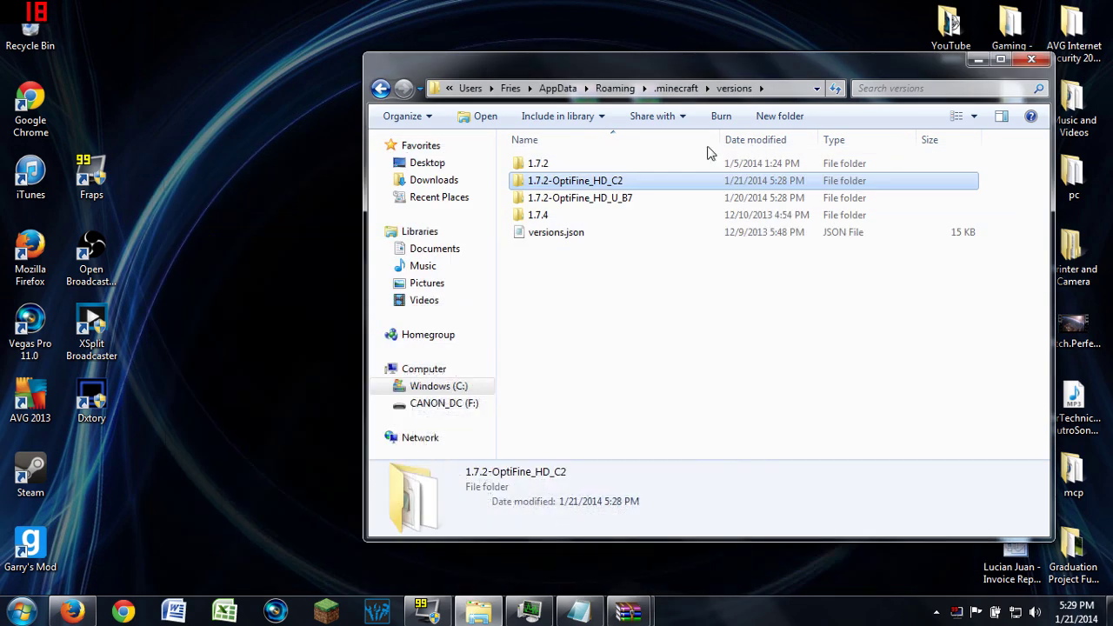
pyautogui.doubleClick(554, 185)
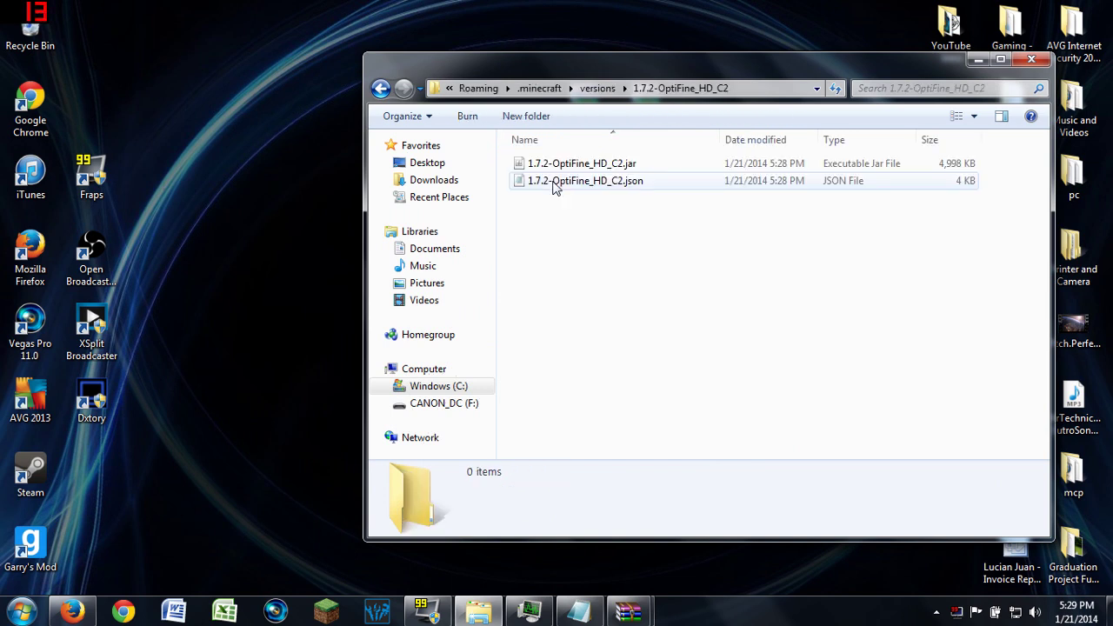
# - Open 1.7.2-OptiFine_HD_C2.jar as an archive with WinRAR archiver
pyautogui.doubleClick(559, 164)
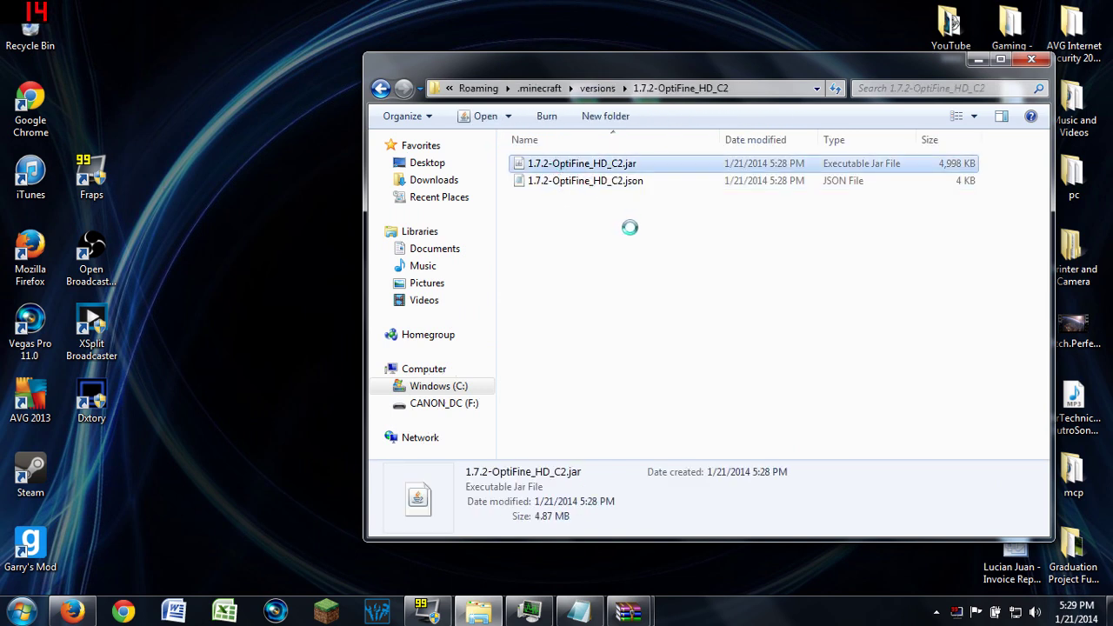
pyautogui.rightClick(555, 162)
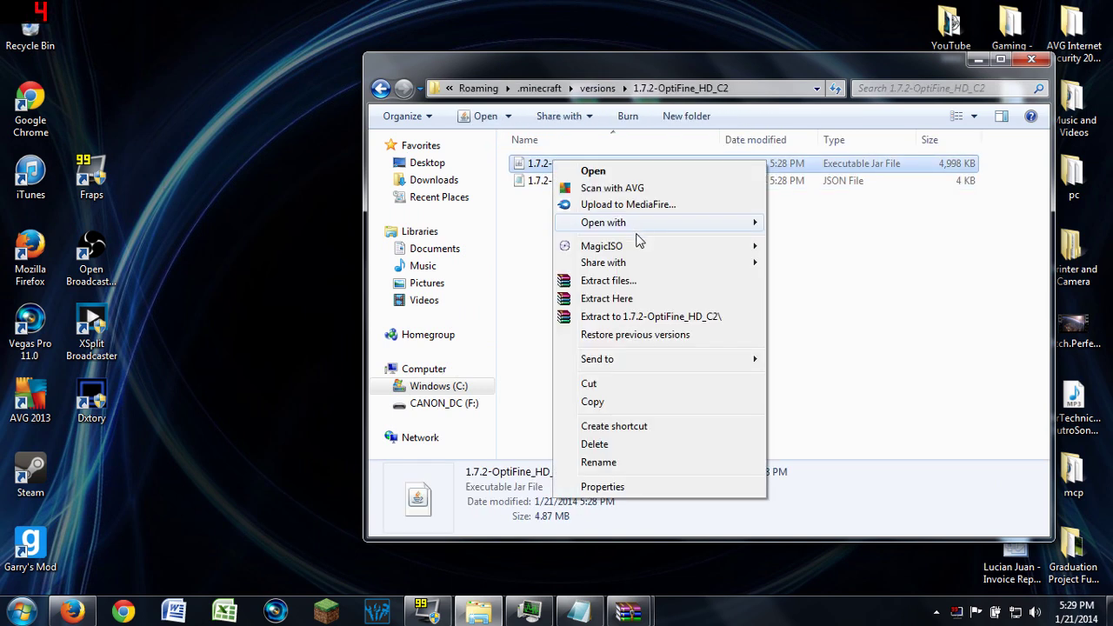
pyautogui.moveTo(627, 224)
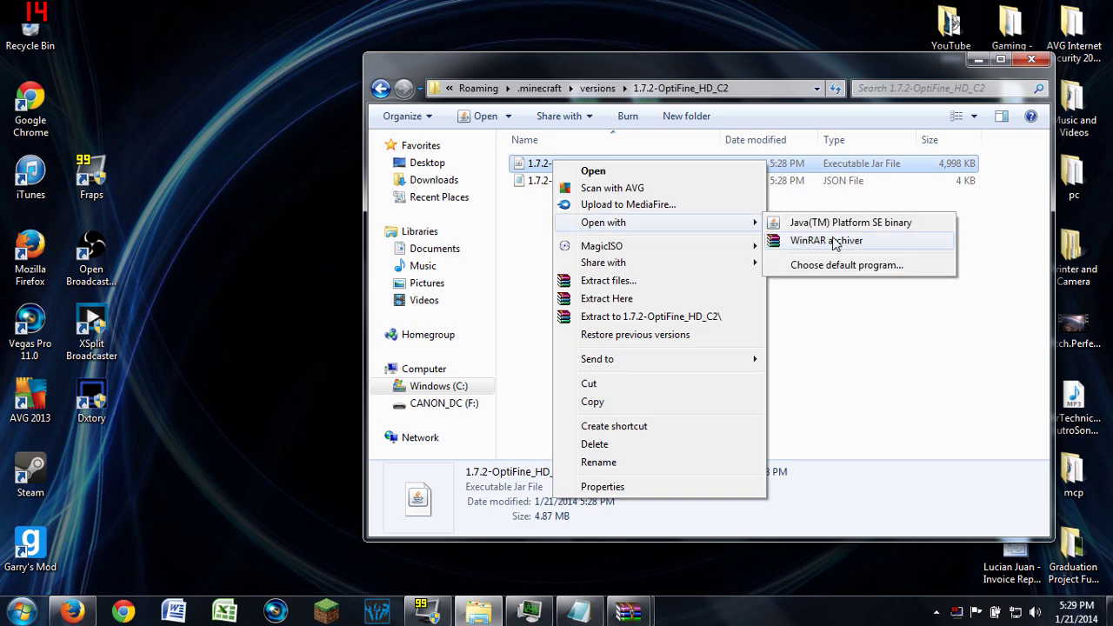
pyautogui.click(837, 242)
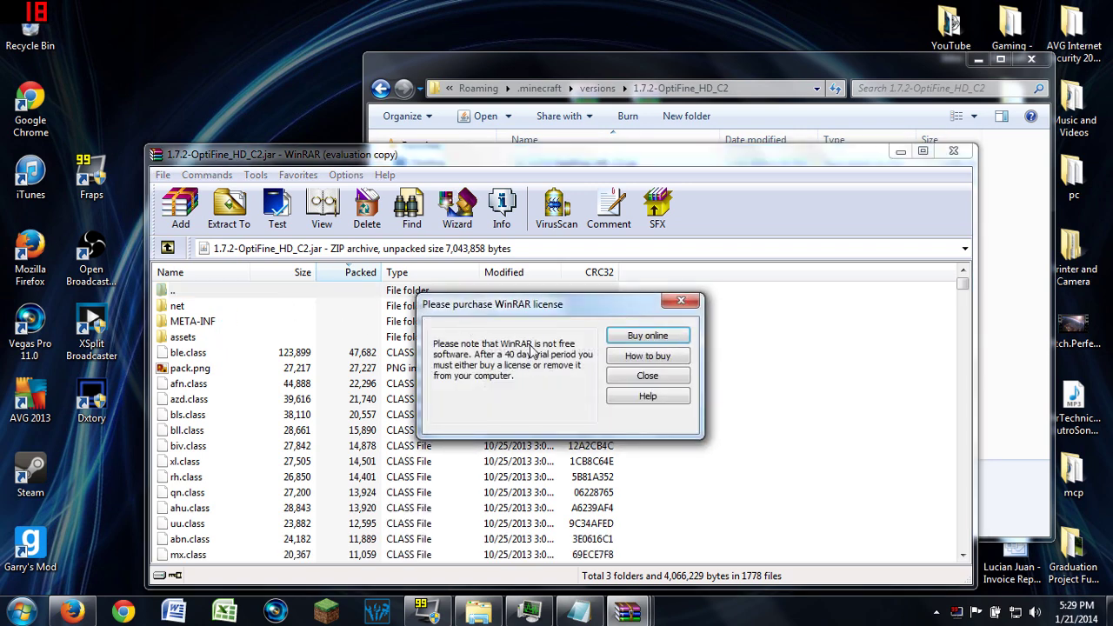
# - Delete the META-INF folder from the 1.7.2-OptiFine_HD_C2.jar archive
pyautogui.click(623, 381)
pyautogui.click(200, 324)
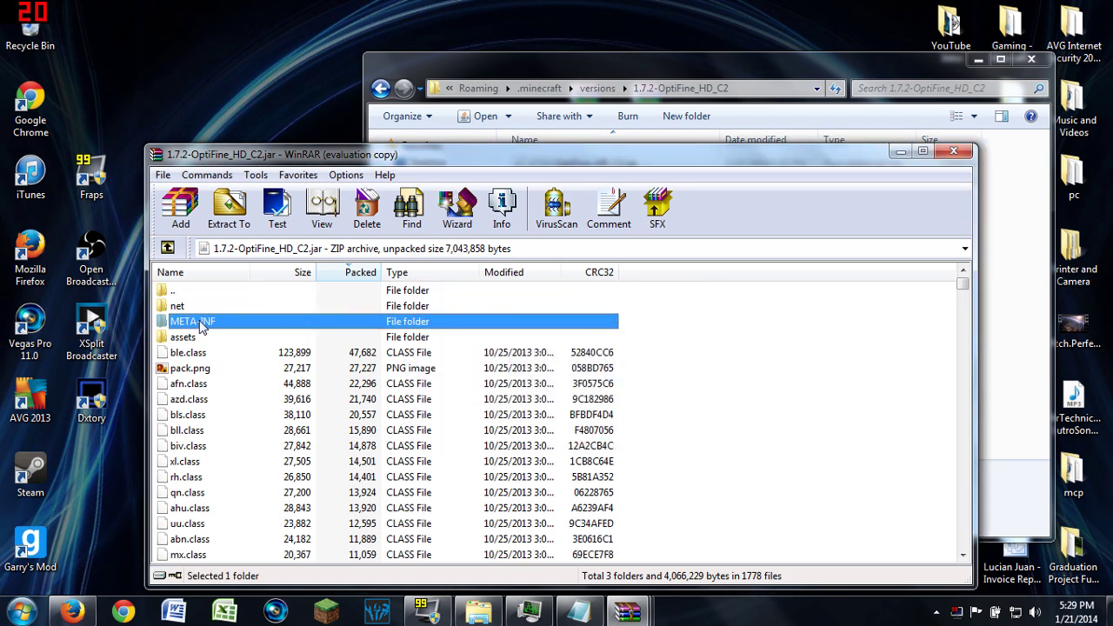
pyautogui.press('Delete')
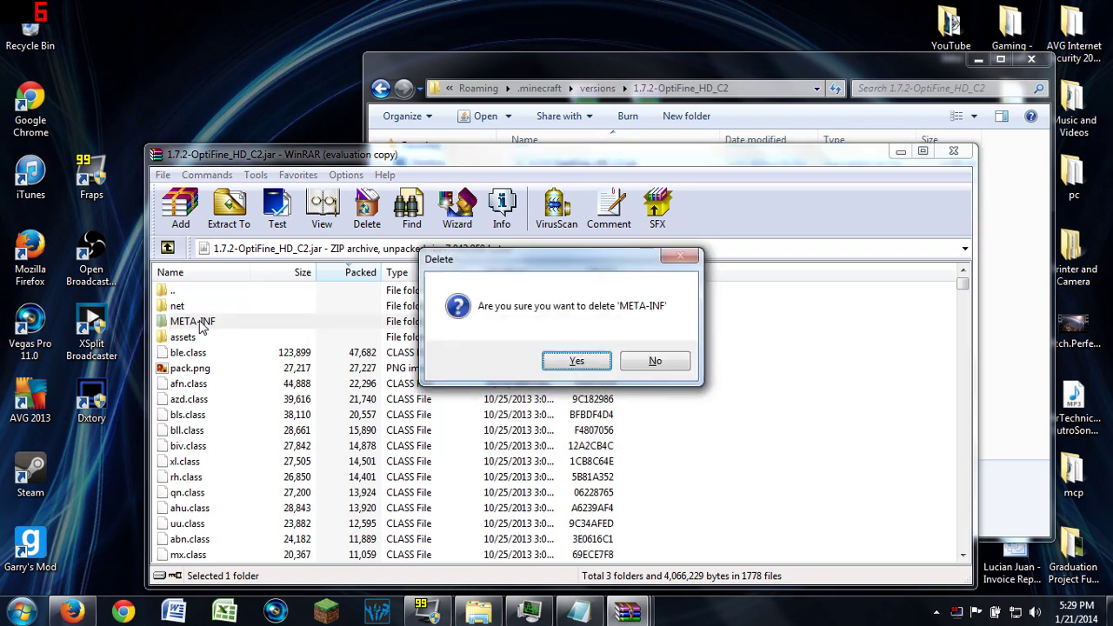
pyautogui.press('Return')
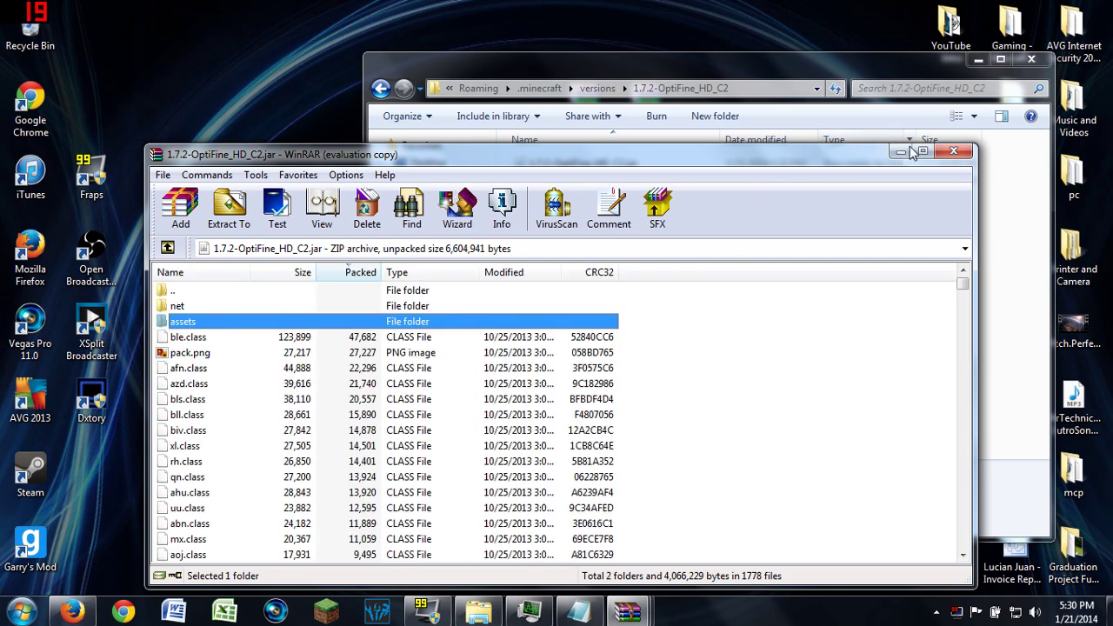
pyautogui.click(979, 60)
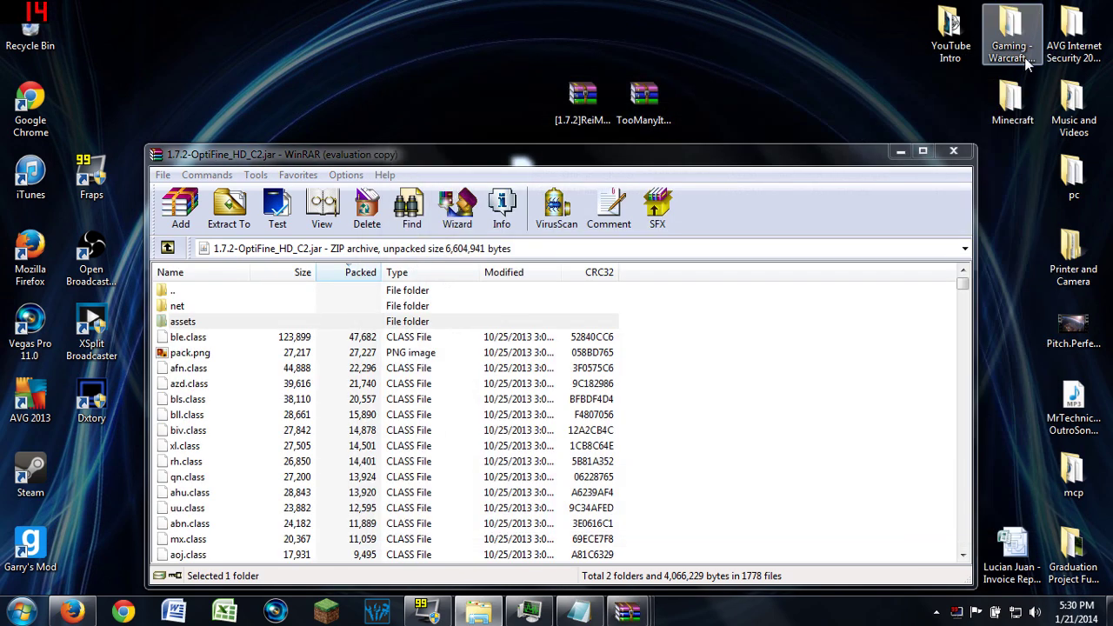
# - Drag ReiMinimap's reifnsk folder and bah.class into the OptiFine jar archive and confirm adding
pyautogui.click(586, 578)
pyautogui.click(597, 602)
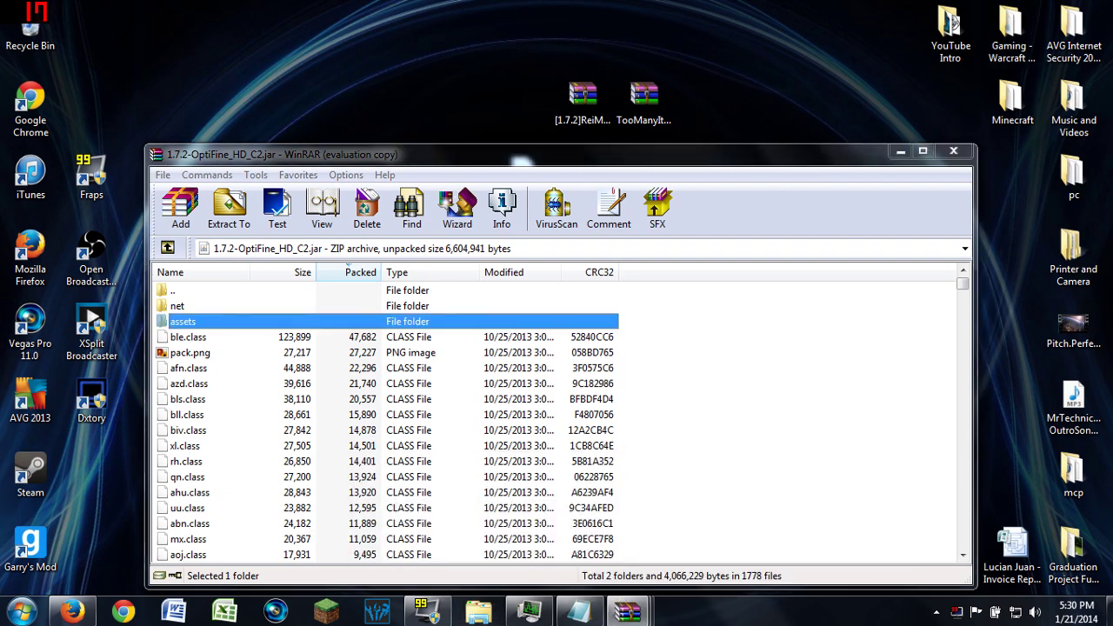
pyautogui.moveTo(634, 614)
pyautogui.click(639, 534)
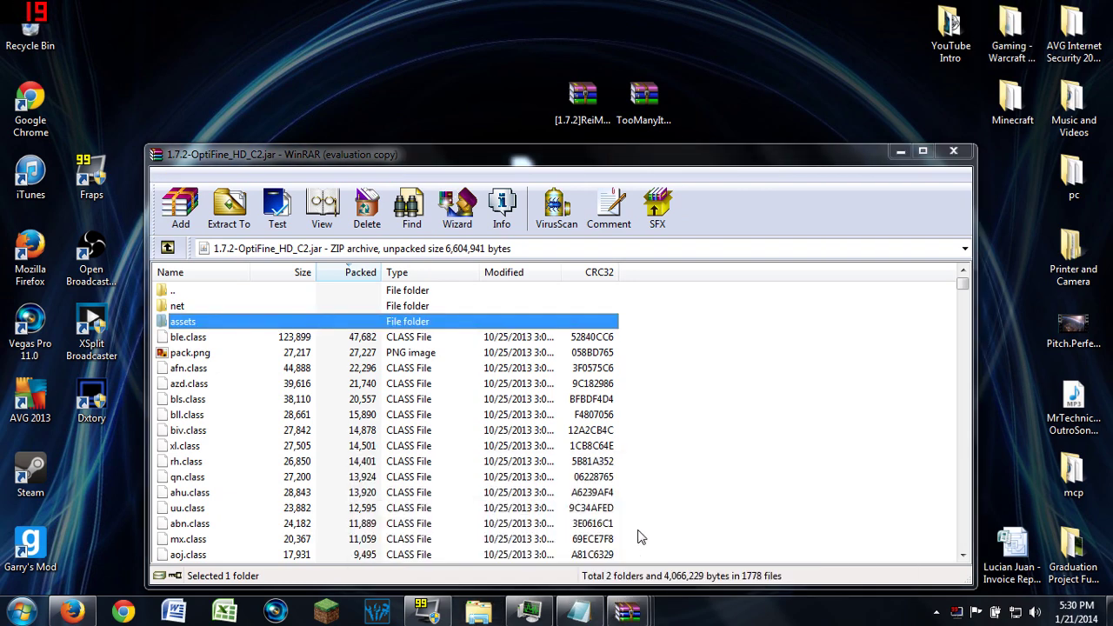
pyautogui.click(753, 520)
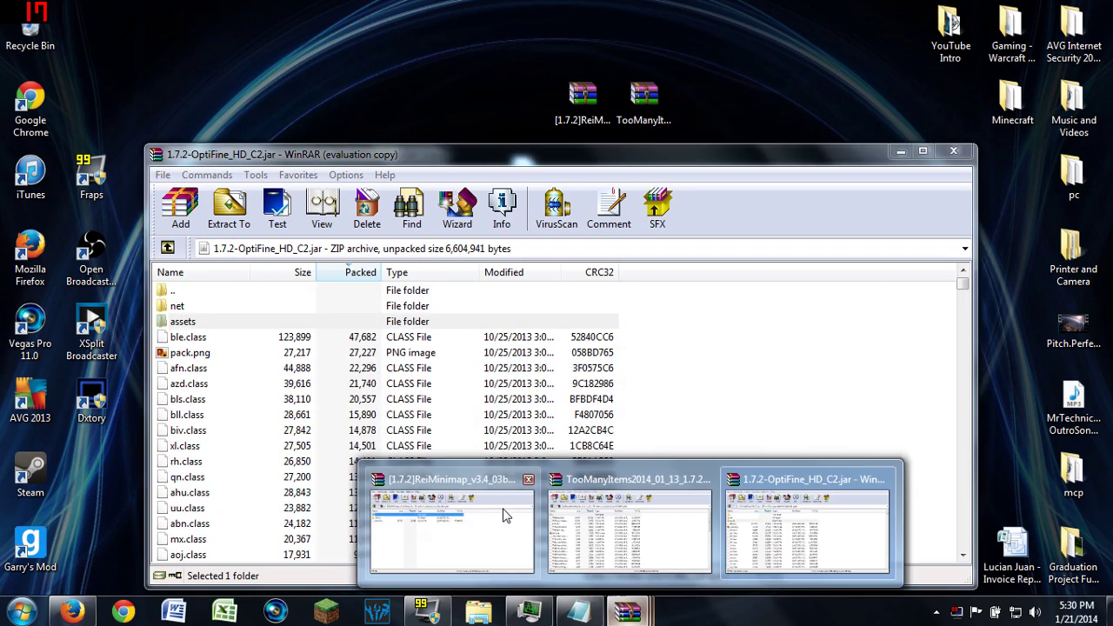
pyautogui.click(501, 513)
pyautogui.moveTo(249, 295); pyautogui.dragTo(233, 207)
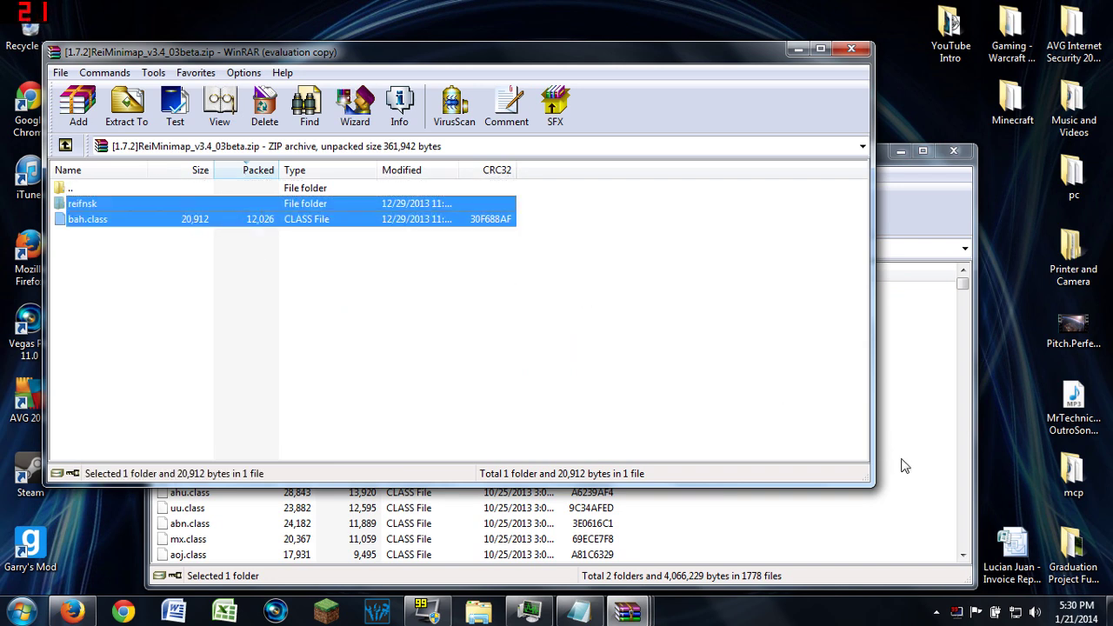
pyautogui.moveTo(904, 466); pyautogui.dragTo(905, 466)
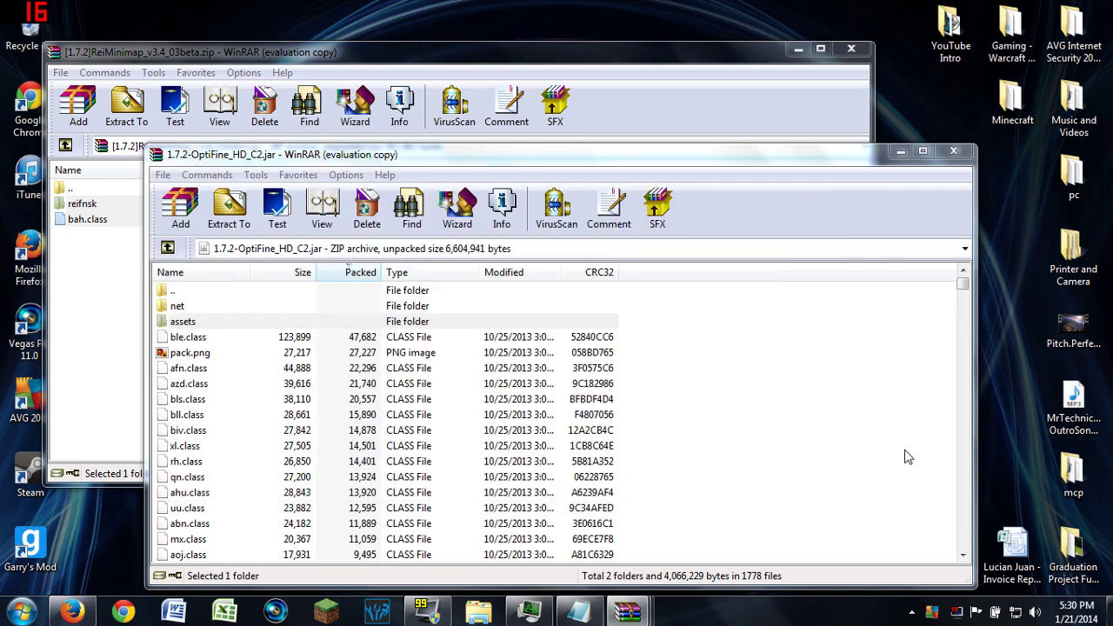
pyautogui.click(576, 507)
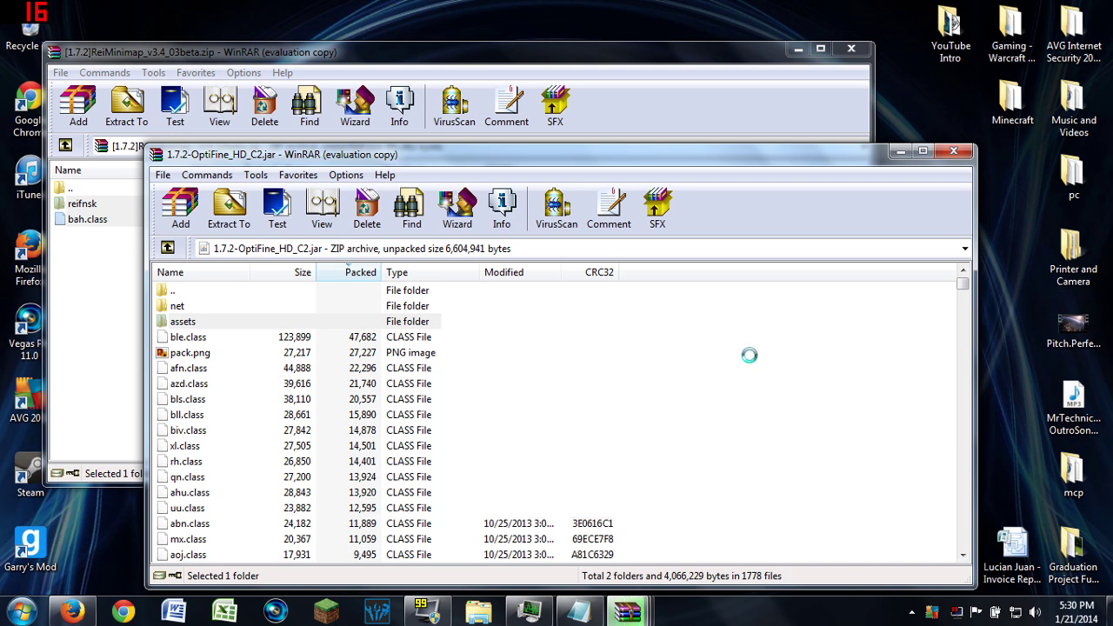
# - Close the ReiMinimap archive, select all TooManyItems files, and drag them to the OptiFine jar
pyautogui.click(850, 49)
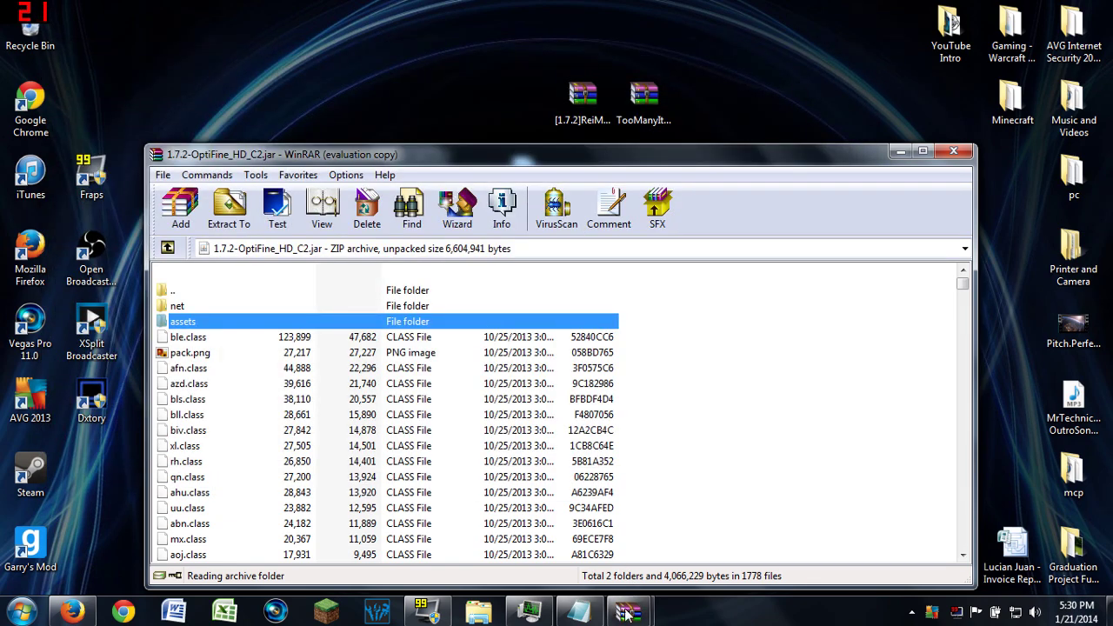
pyautogui.moveTo(626, 613)
pyautogui.click(560, 522)
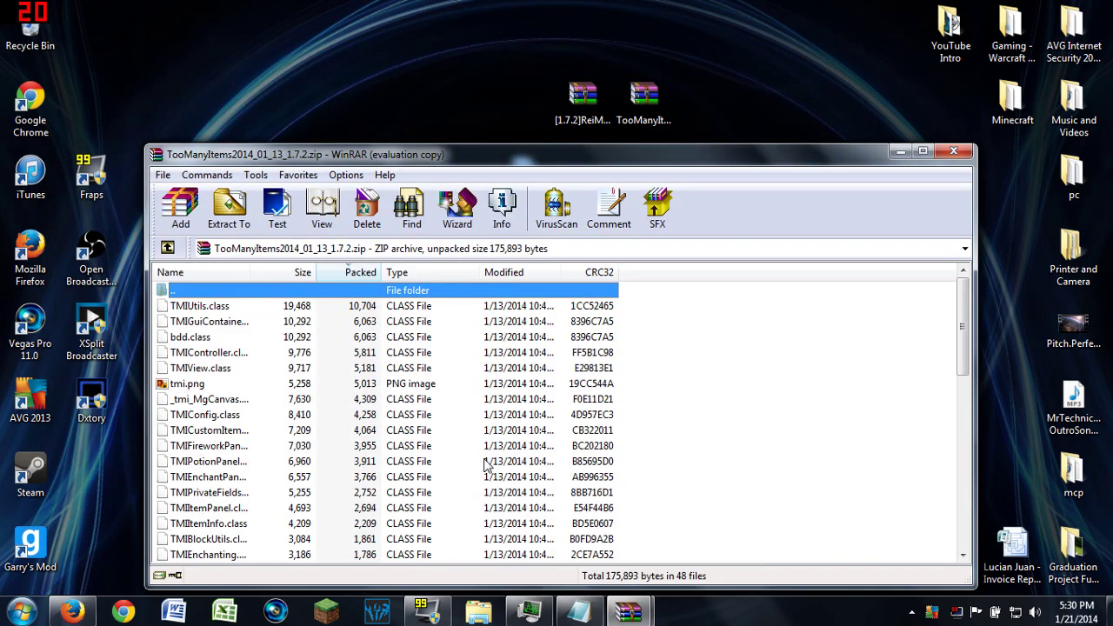
pyautogui.hotkey('ctrl', 'a')
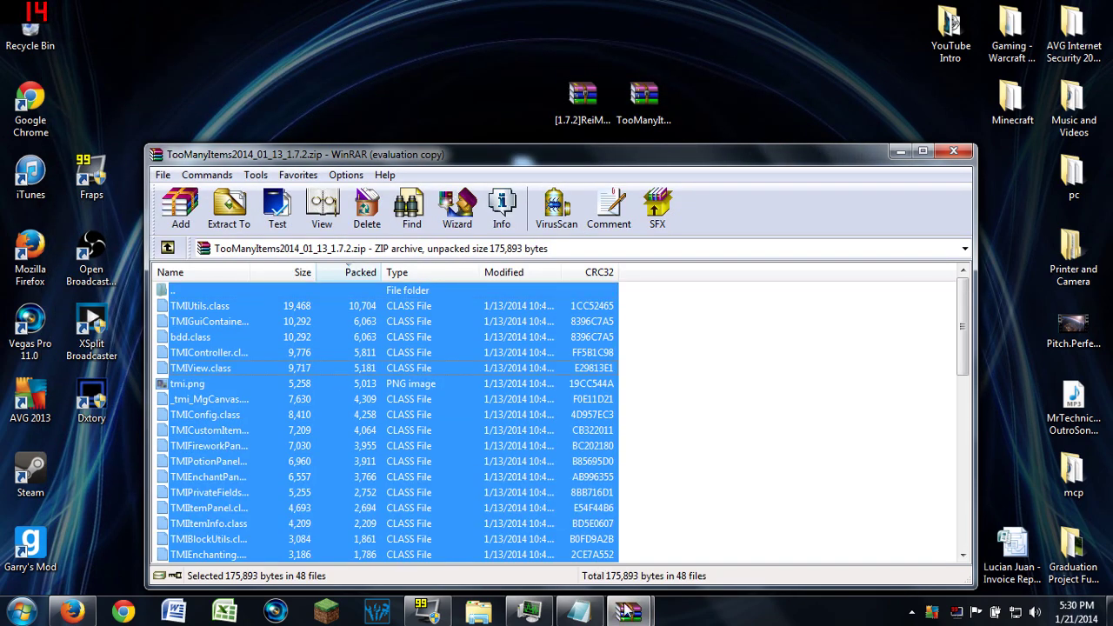
pyautogui.moveTo(627, 614); pyautogui.dragTo(852, 446)
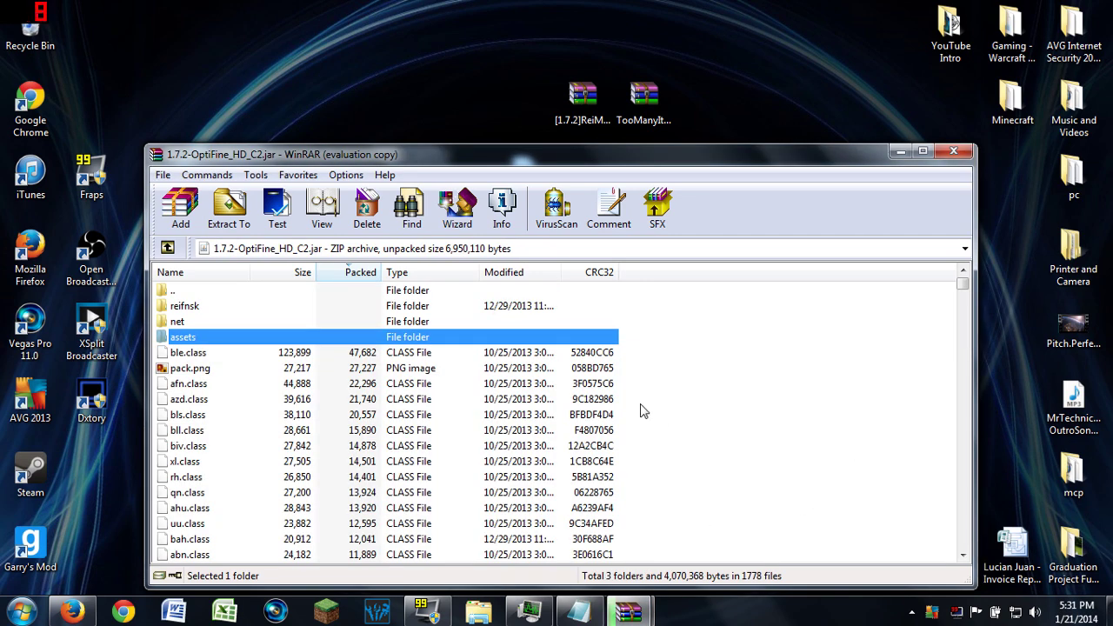
# - Load youtube.com in Firefox
pyautogui.click(72, 611)
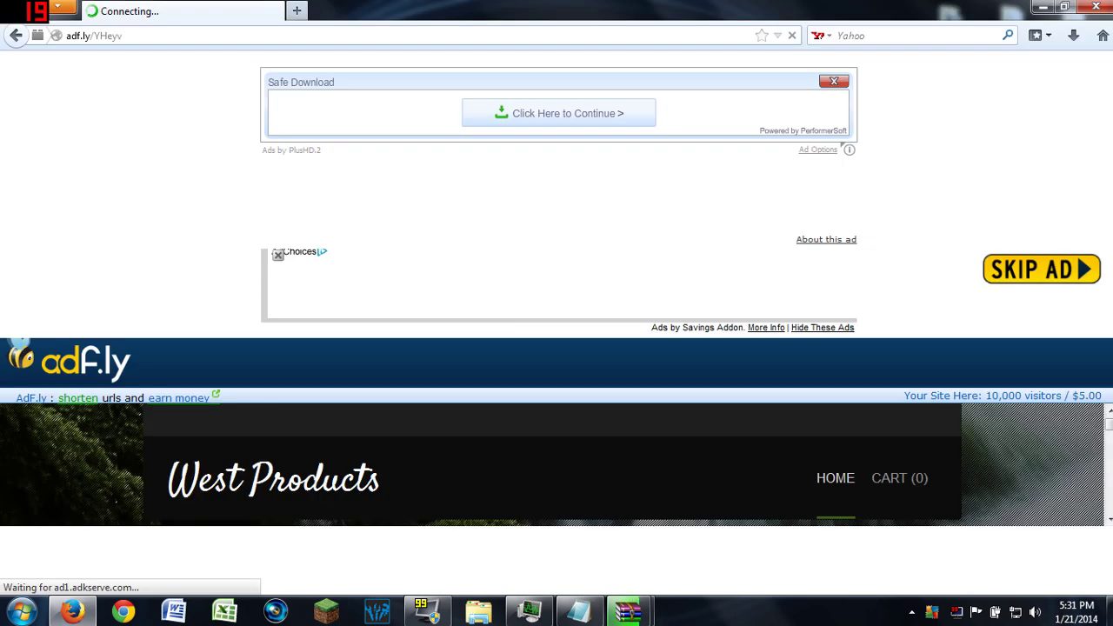
pyautogui.hotkey('ctrl', 'l')
pyautogui.write('youtube.com')
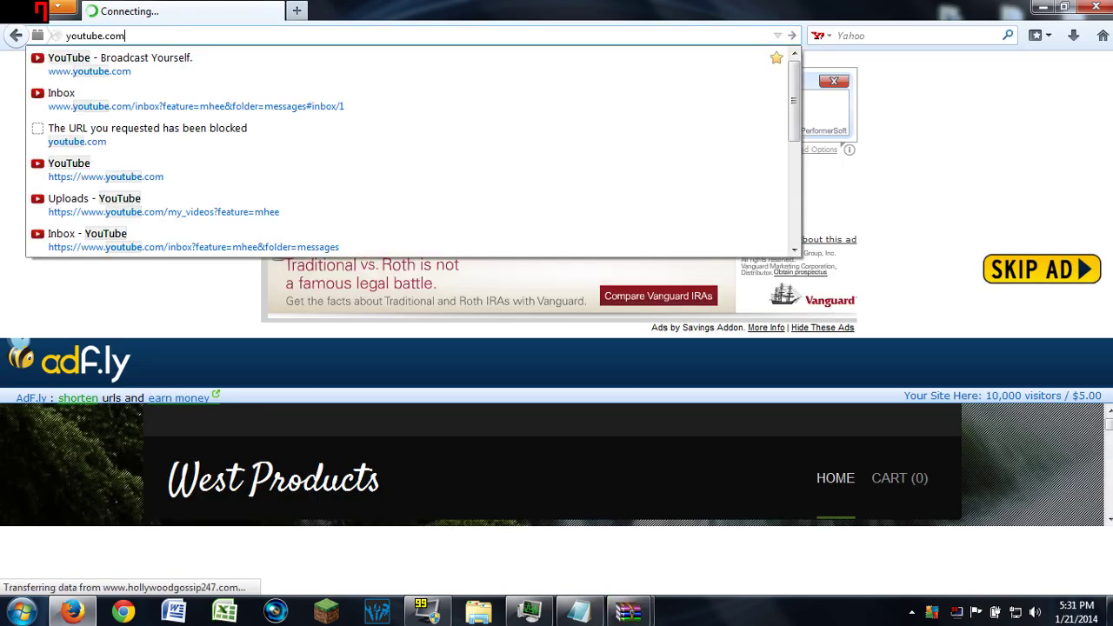
pyautogui.press('Return')
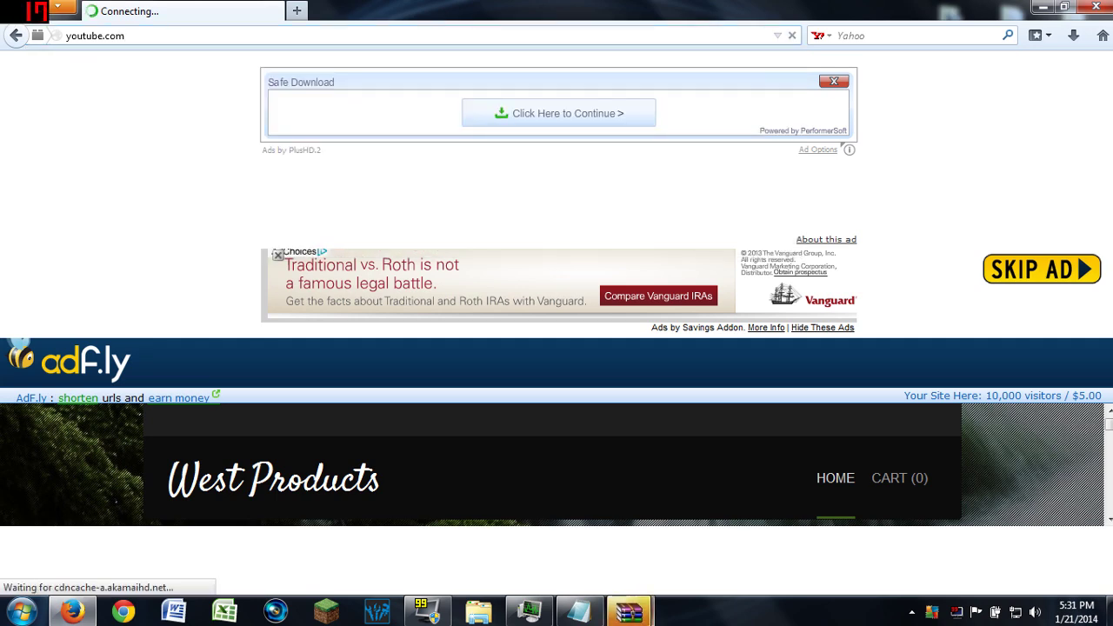
# - Confirm adding the TooManyItems files to the OptiFine 1.7.2 jar, then close the archive
pyautogui.moveTo(629, 613)
pyautogui.click(717, 522)
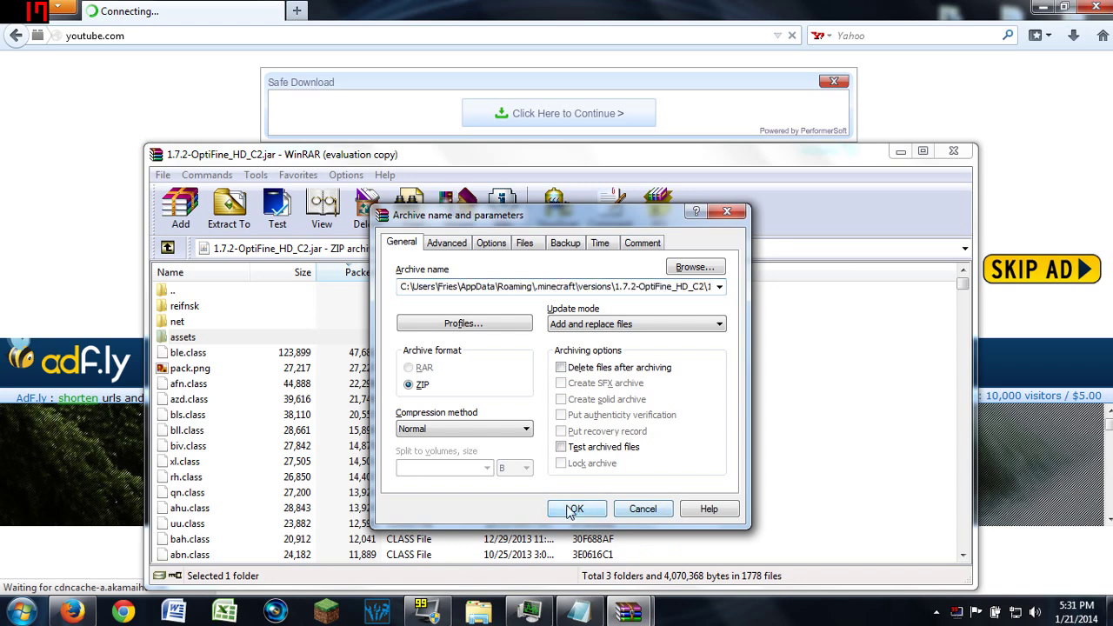
pyautogui.click(570, 510)
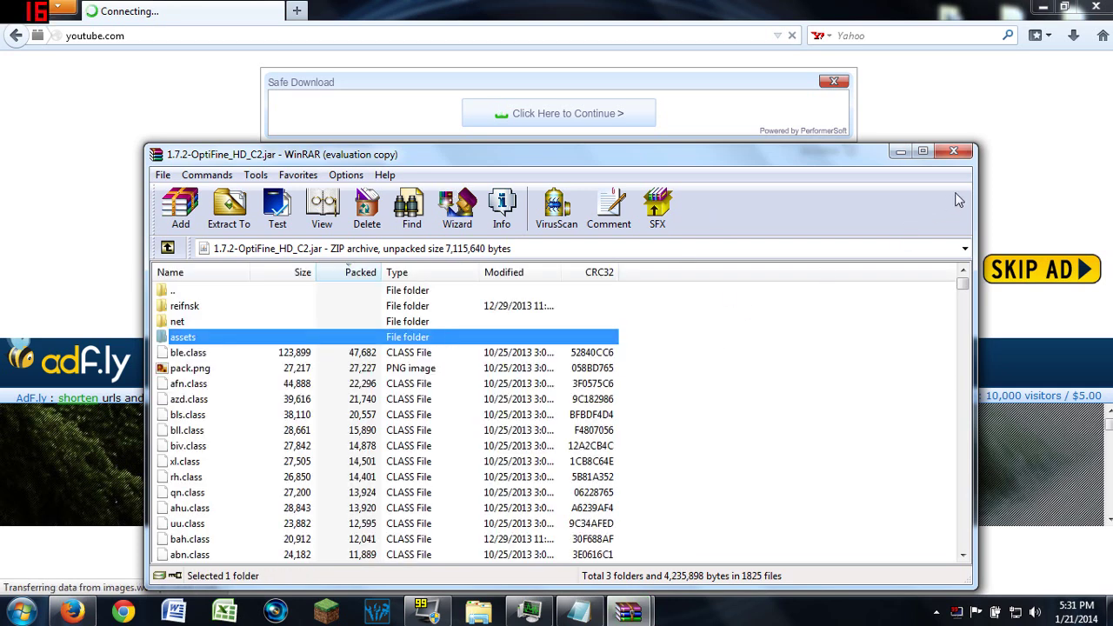
pyautogui.click(954, 151)
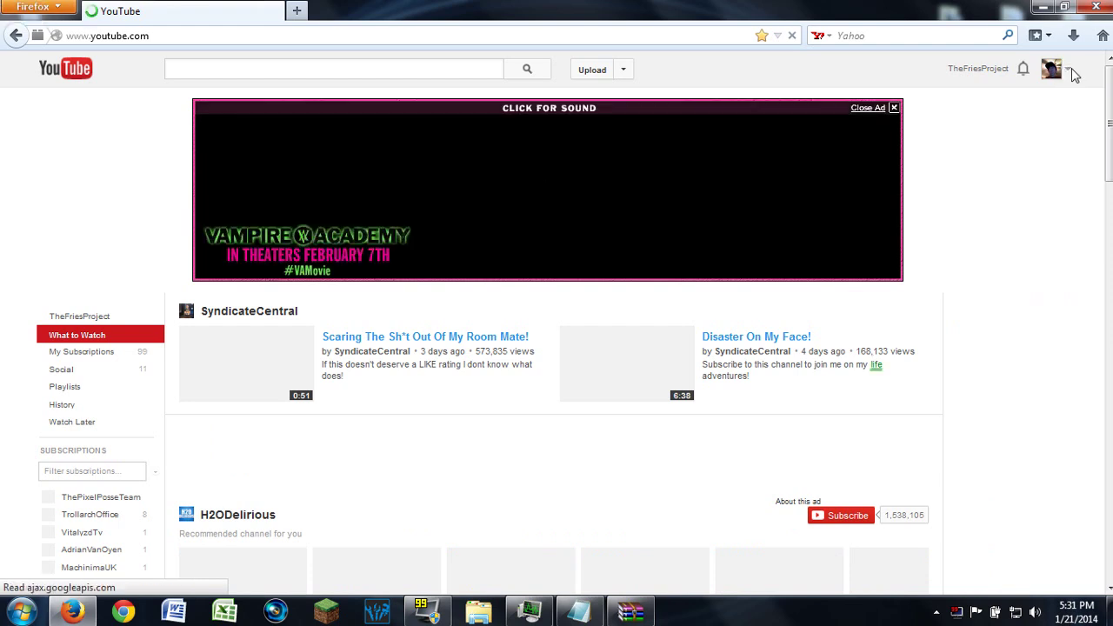
# - Hide Firefox with Win+D to show the desktop with the OptiFine, ReiMinimap and TooManyItems files
pyautogui.press('super+d')
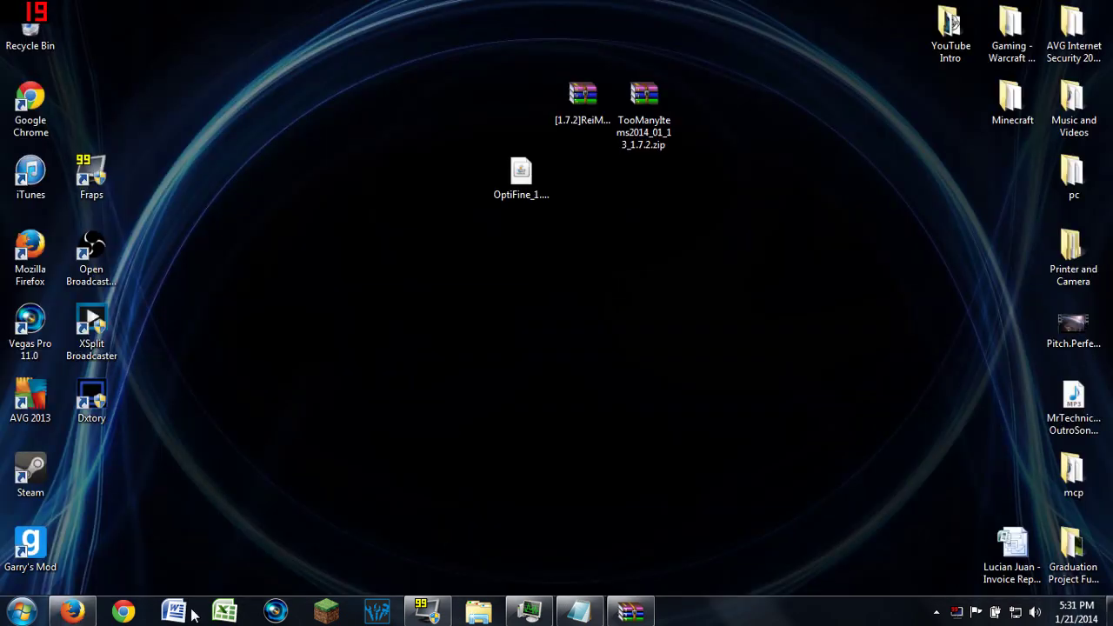
# - Tidy the Garry's Mod shortcut, refresh the desktop, then restore and maximize Firefox on YouTube
pyautogui.moveTo(31, 547); pyautogui.dragTo(535, 359)
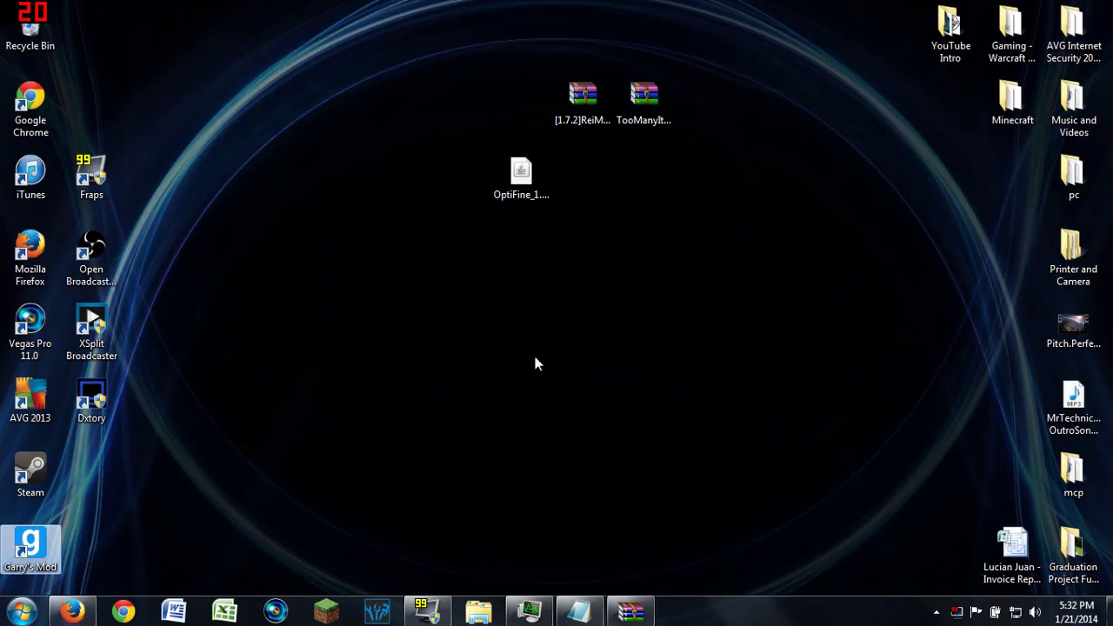
pyautogui.moveTo(646, 369); pyautogui.dragTo(532, 271)
pyautogui.click(485, 502)
pyautogui.press('F5')
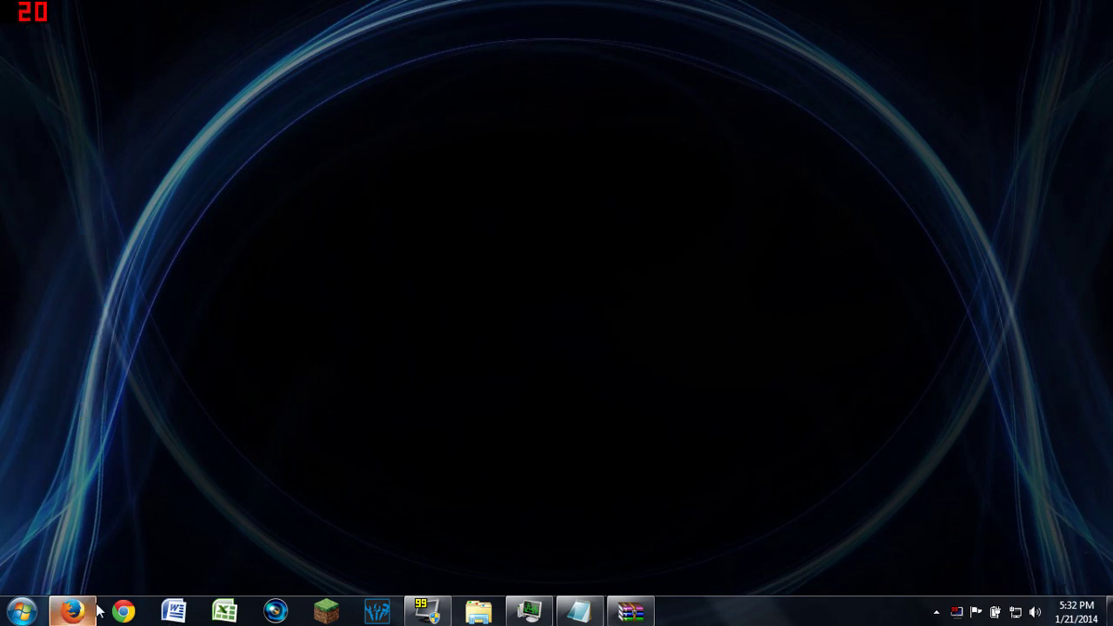
pyautogui.click(72, 611)
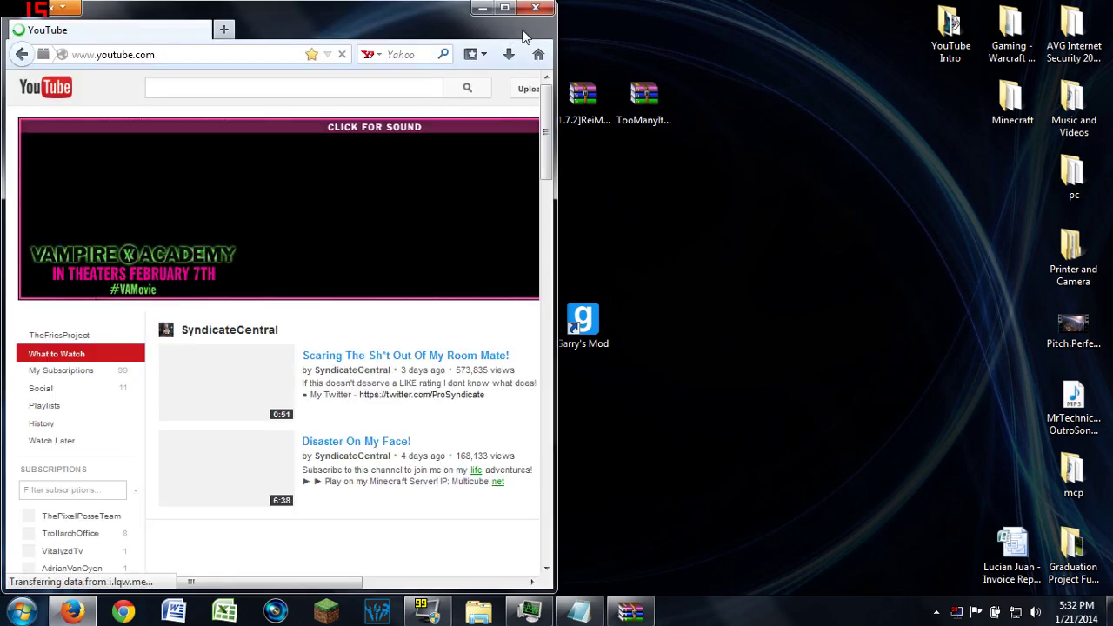
pyautogui.click(504, 8)
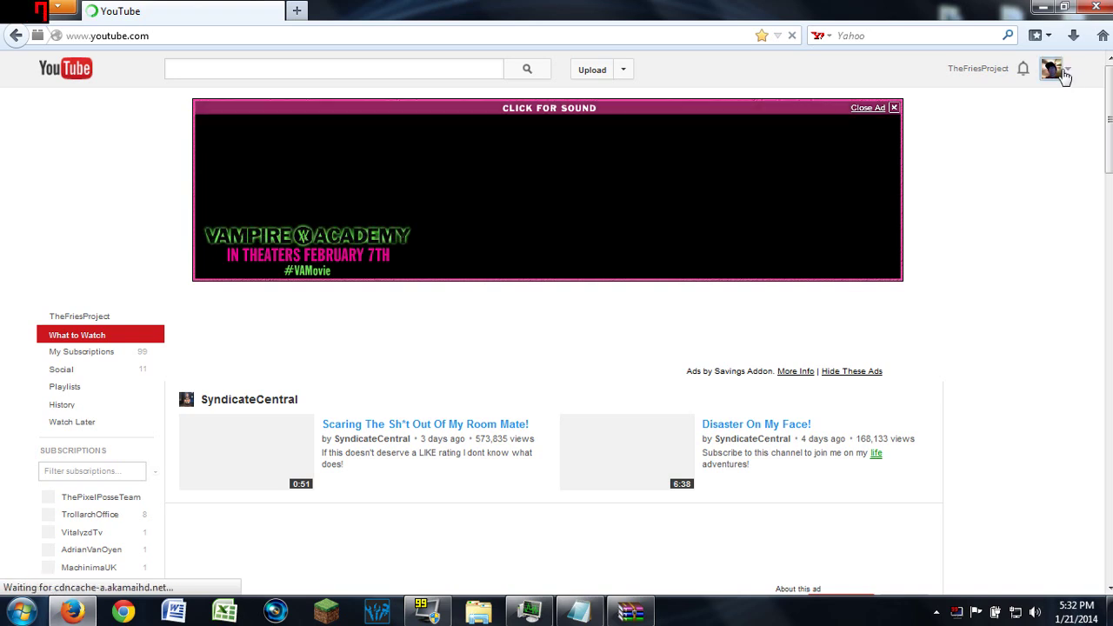
# - Open TheFriesProject YouTube channel page with its 'KFC Prank Call' trailer
pyautogui.click(78, 318)
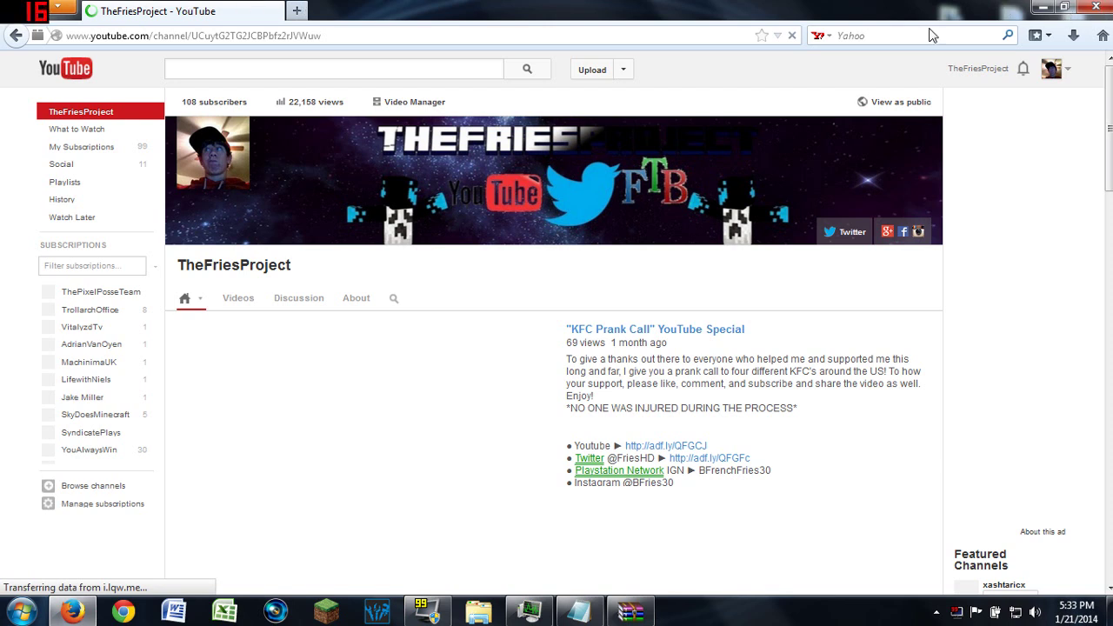
pyautogui.moveTo(544, 475)
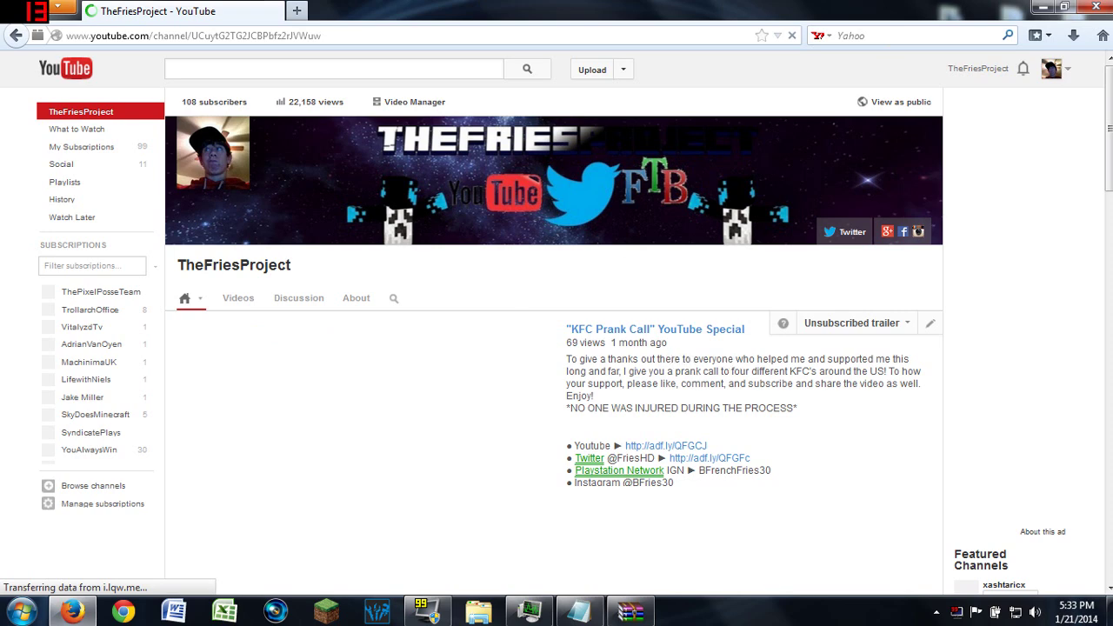
# - Close the TooManyItems archive in WinRAR
pyautogui.click(631, 613)
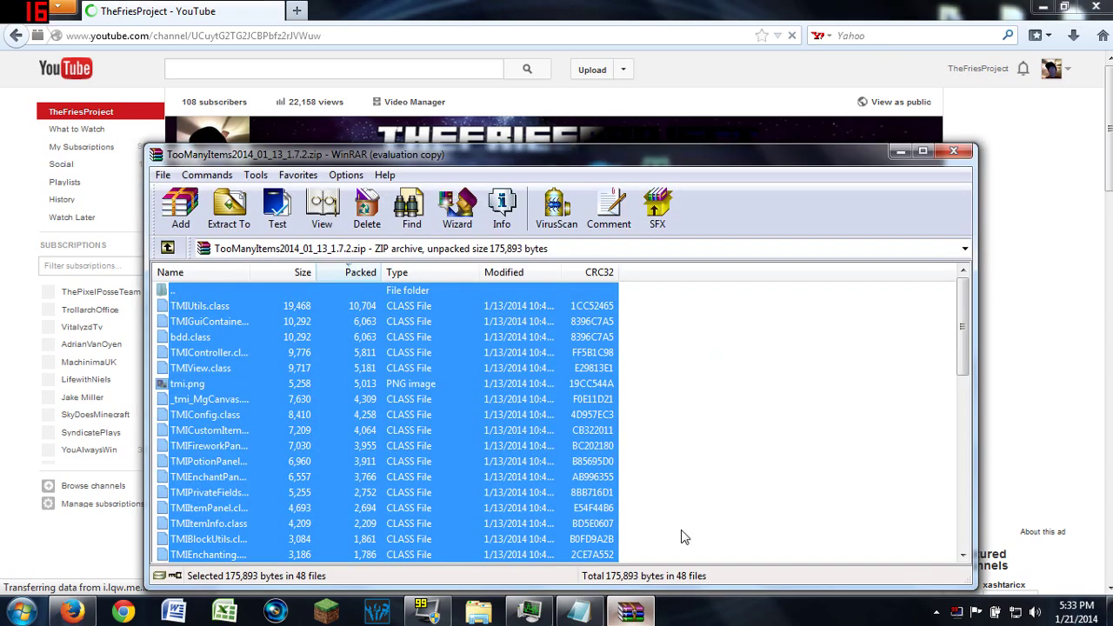
pyautogui.click(957, 151)
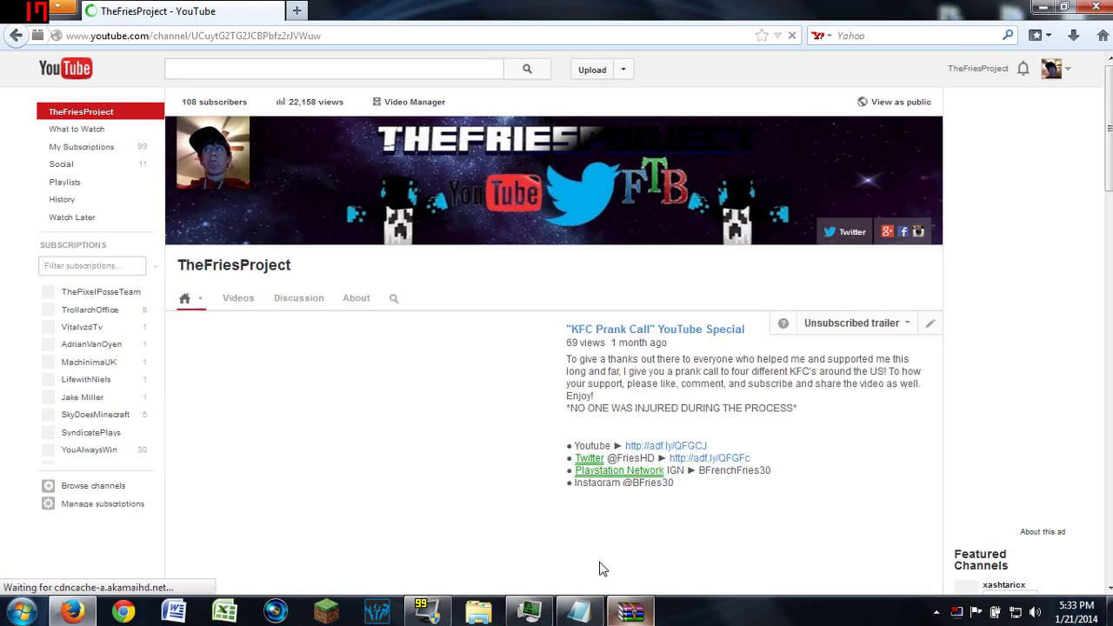
pyautogui.rightClick(630, 613)
# - Cancel closing Notepad to keep the download links unsaved, then start the Minecraft launcher
pyautogui.rightClick(588, 609)
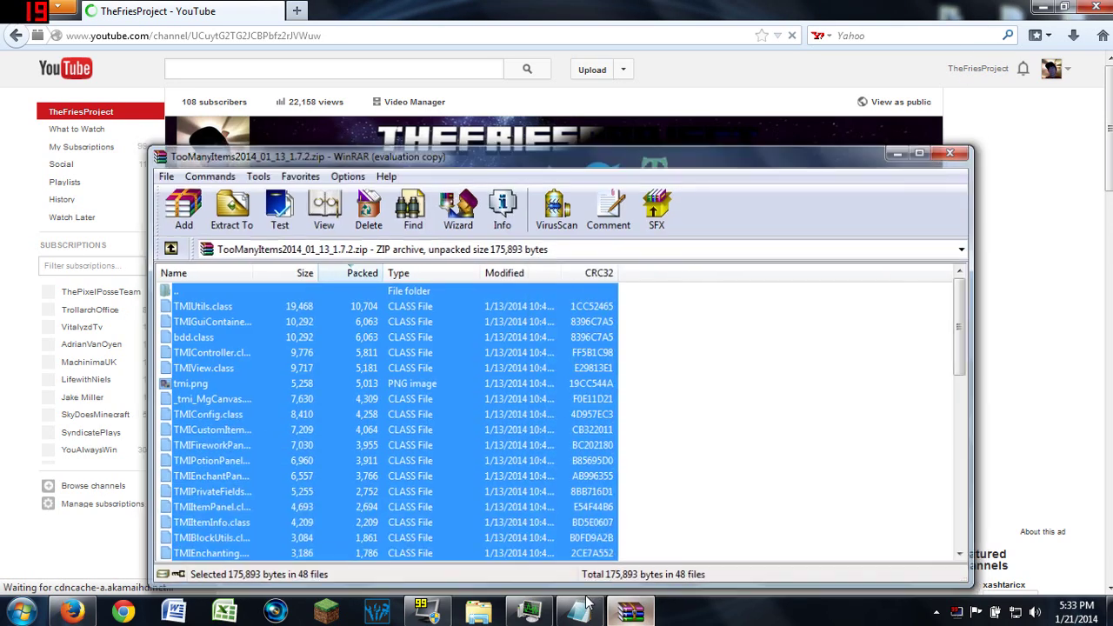
pyautogui.click(556, 566)
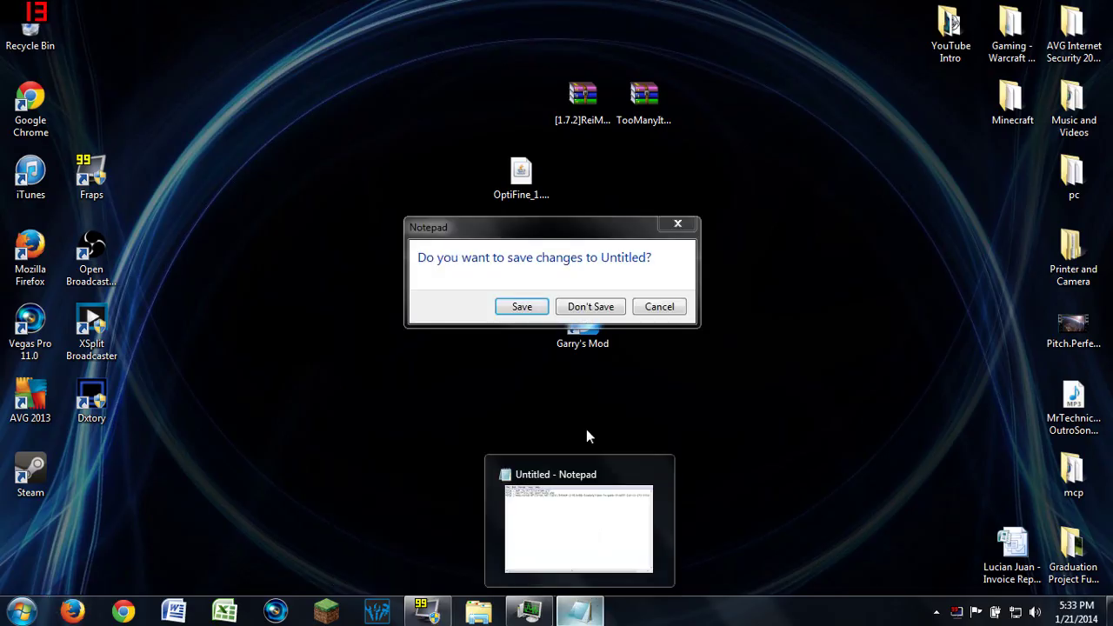
pyautogui.click(530, 311)
pyautogui.click(585, 528)
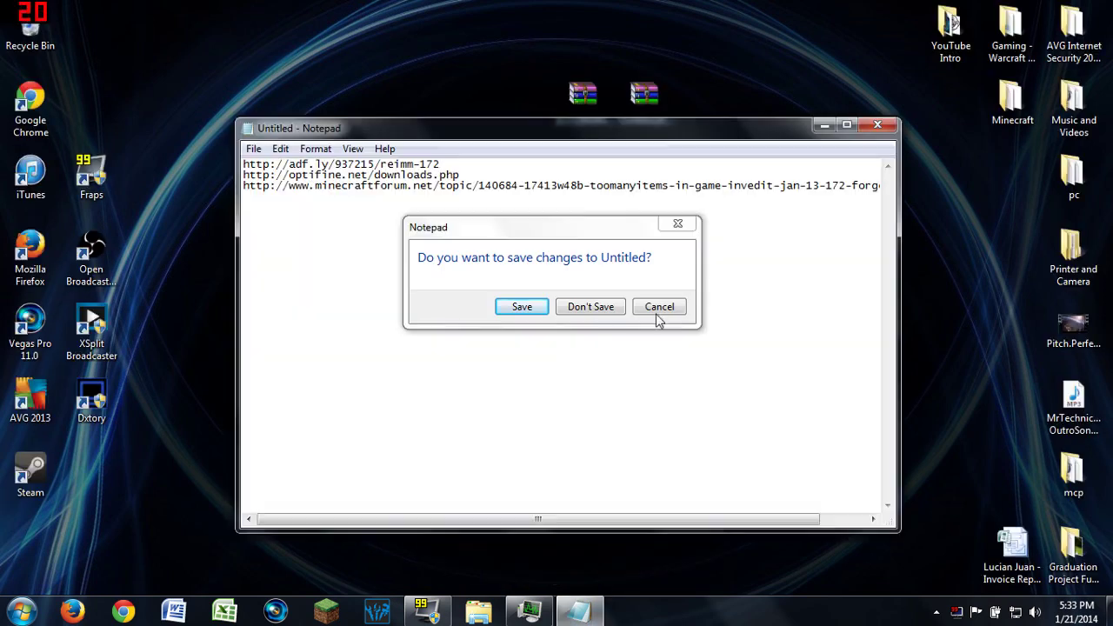
pyautogui.click(658, 306)
pyautogui.click(326, 612)
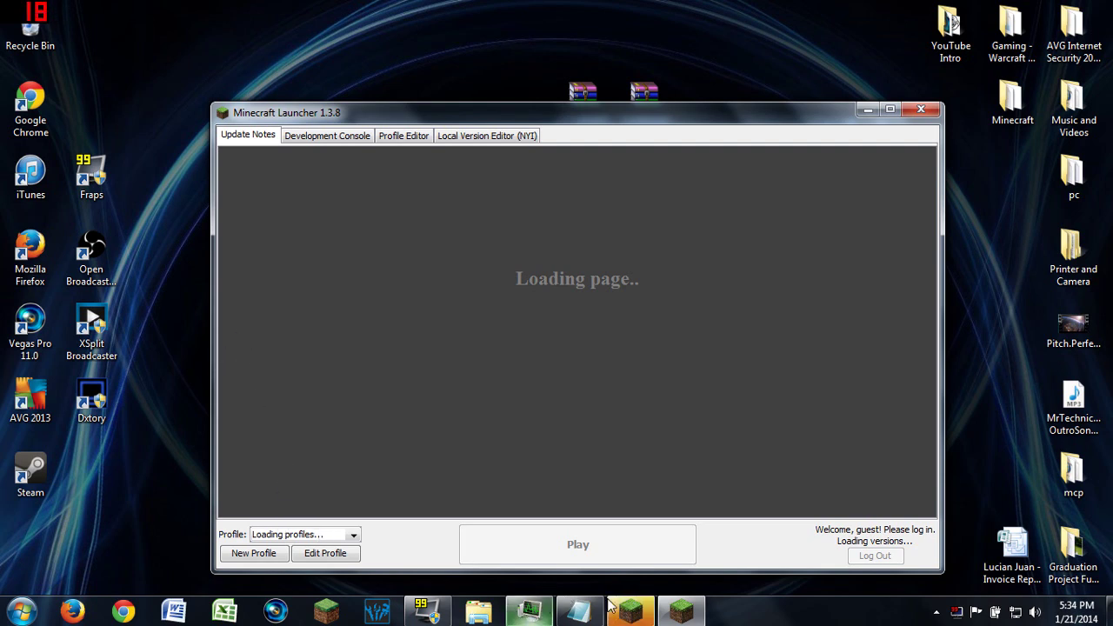
# - Dismiss the extra Minecraft window's close option while the launcher loads the Minecraft News page
pyautogui.rightClick(681, 612)
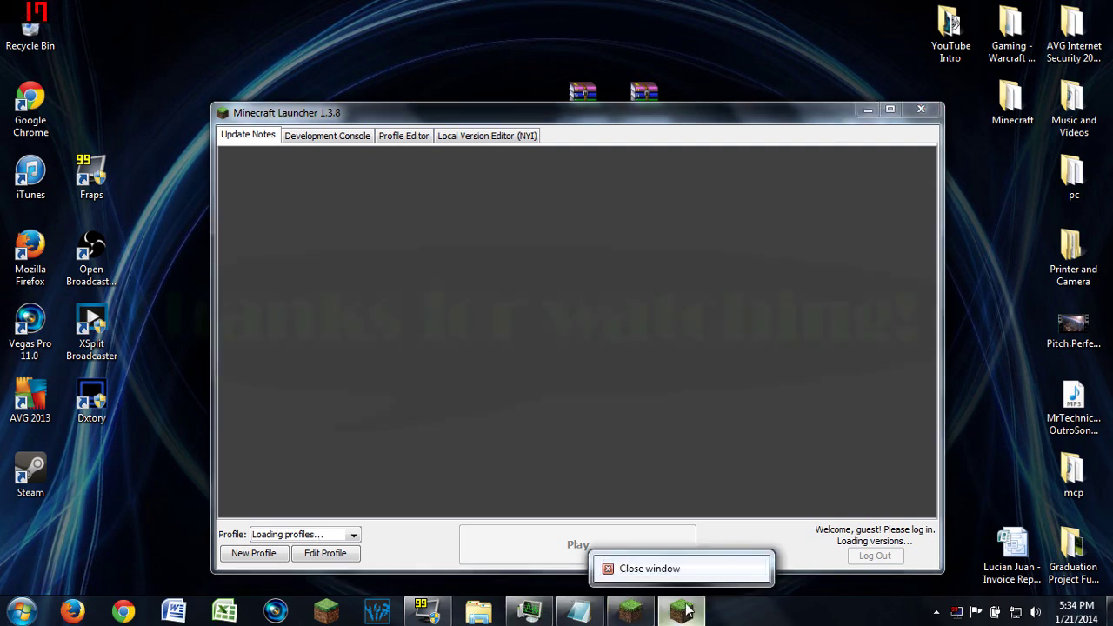
pyautogui.click(661, 568)
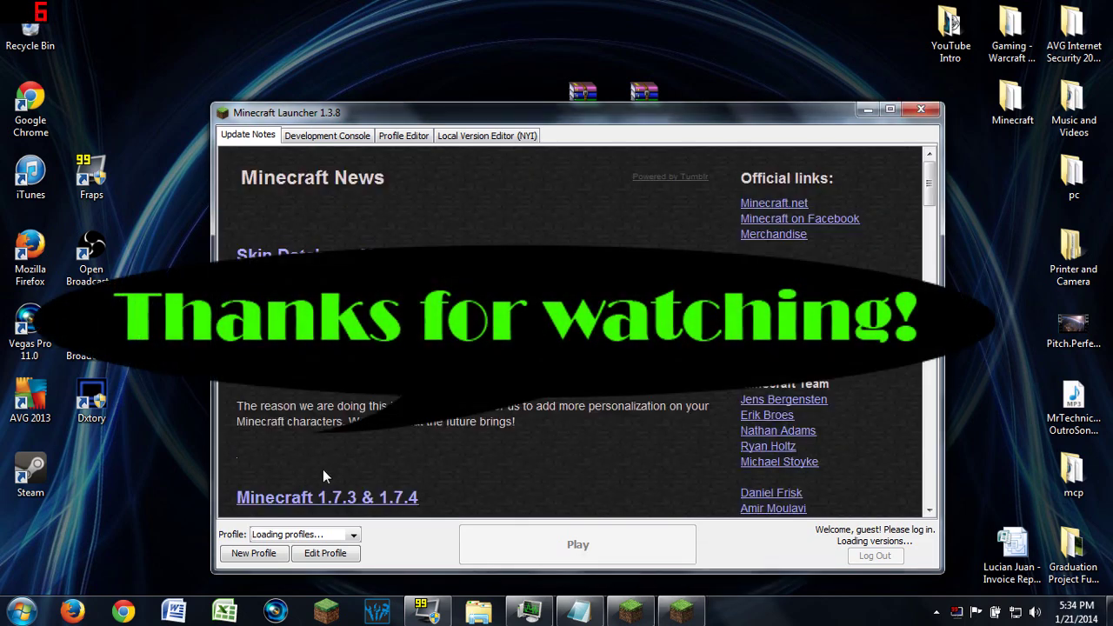